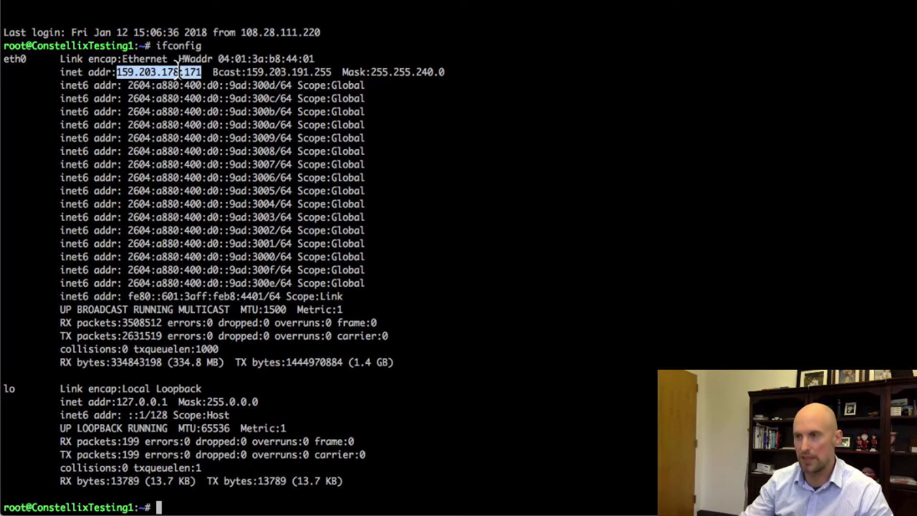
# Run ps aux to confirm the nginx processes are running on the server.
pyautogui.write('net')
pyautogui.press('BackSpace')
pyautogui.press('BackSpace')
pyautogui.press('BackSpace')
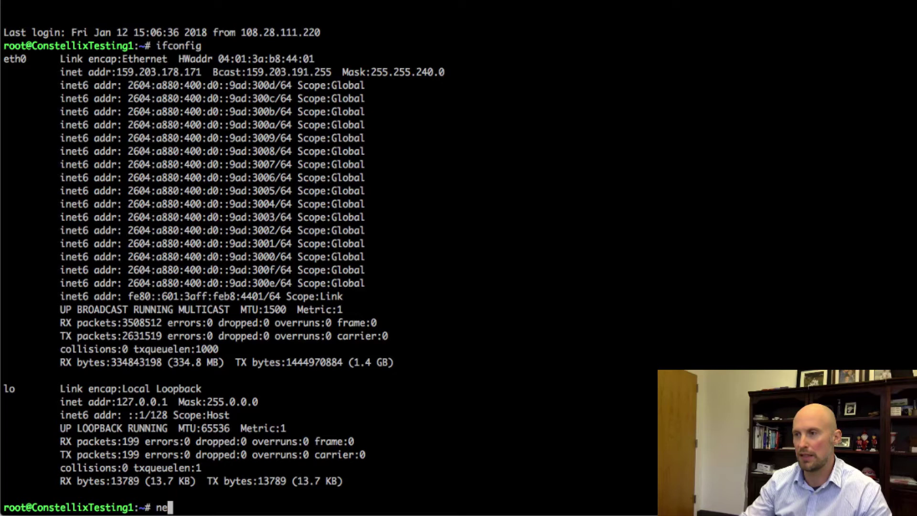
pyautogui.write('ps aux')
pyautogui.press('Return')
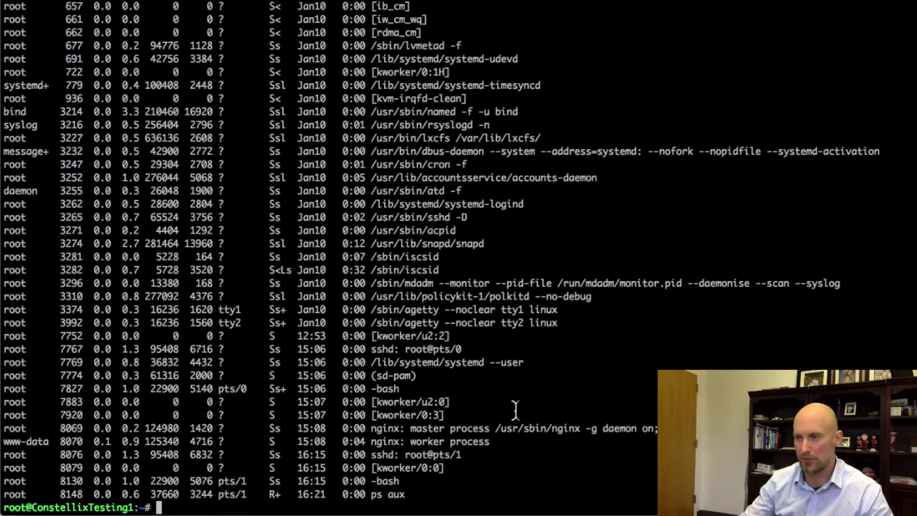
# Copy the server's eth0 address 159.203.178.171 from the ifconfig output.
pyautogui.write('ifconfig')
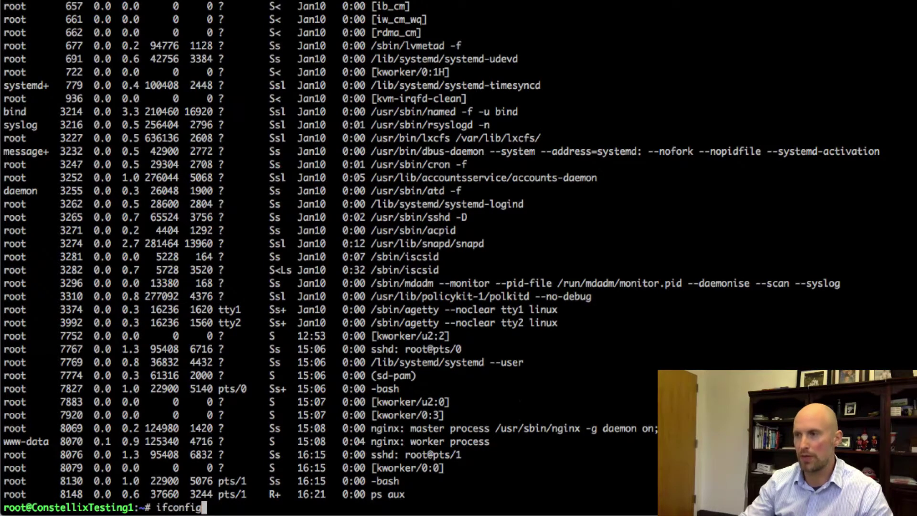
pyautogui.press('Return')
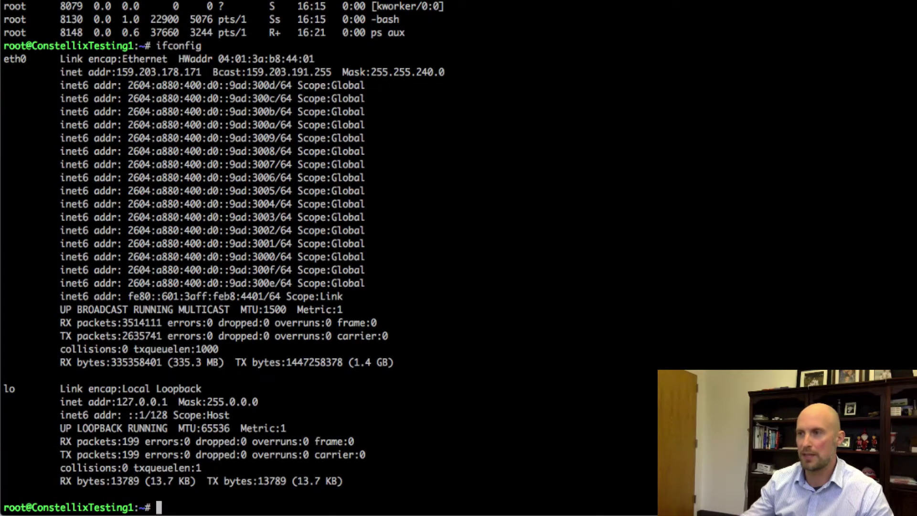
pyautogui.doubleClick(168, 72)
pyautogui.press('super+c')
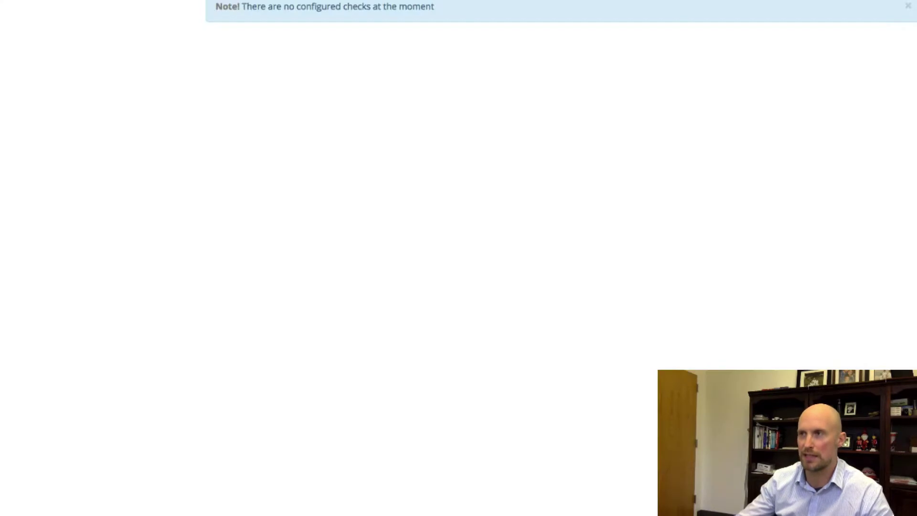
# Add a TCP check named System 1 with host 159.203.178.171.
pyautogui.click(702, 63)
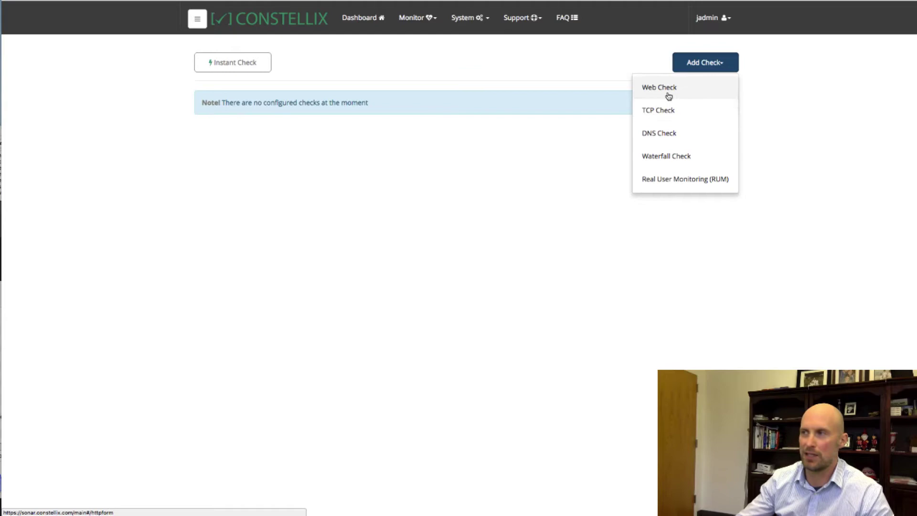
pyautogui.click(659, 110)
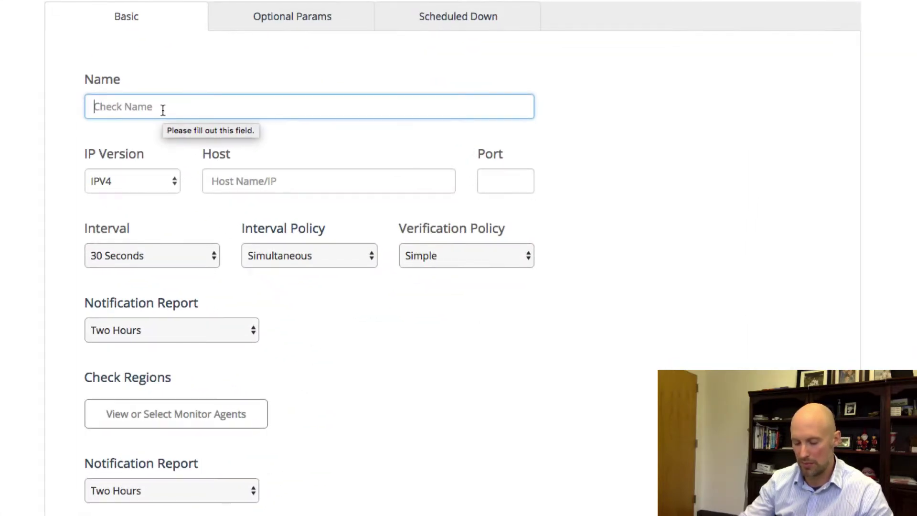
pyautogui.write('System 1')
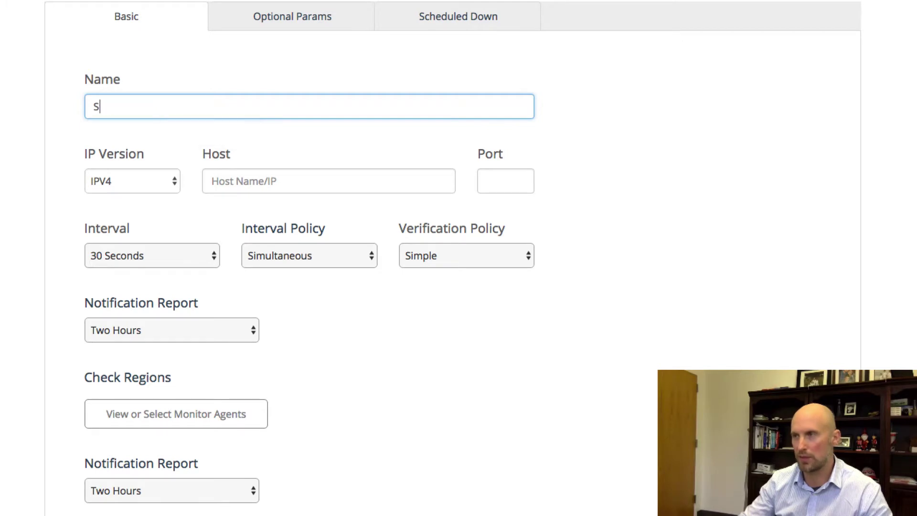
pyautogui.click(276, 181)
pyautogui.press('super+v')
# Set the port to 80 and review the Verification Policy choices, keeping Simple.
pyautogui.click(515, 181)
pyautogui.write('1')
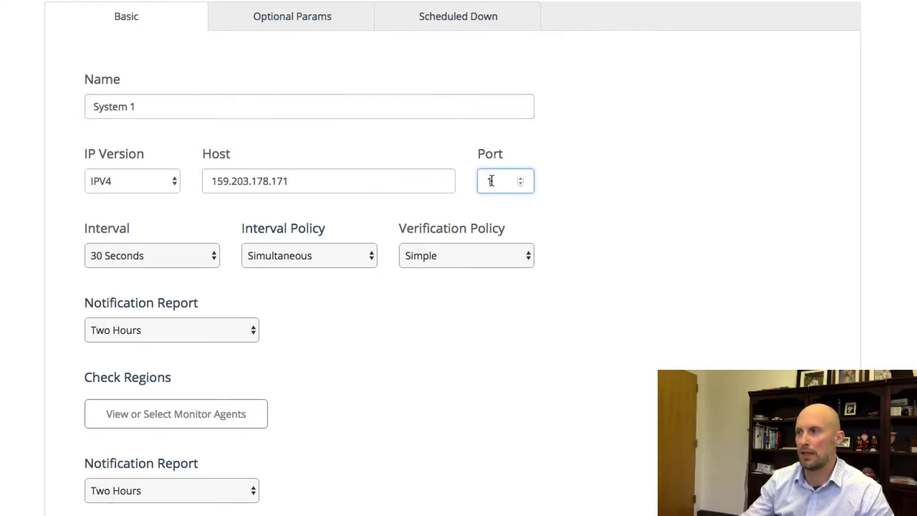
pyautogui.press('BackSpace')
pyautogui.write('80')
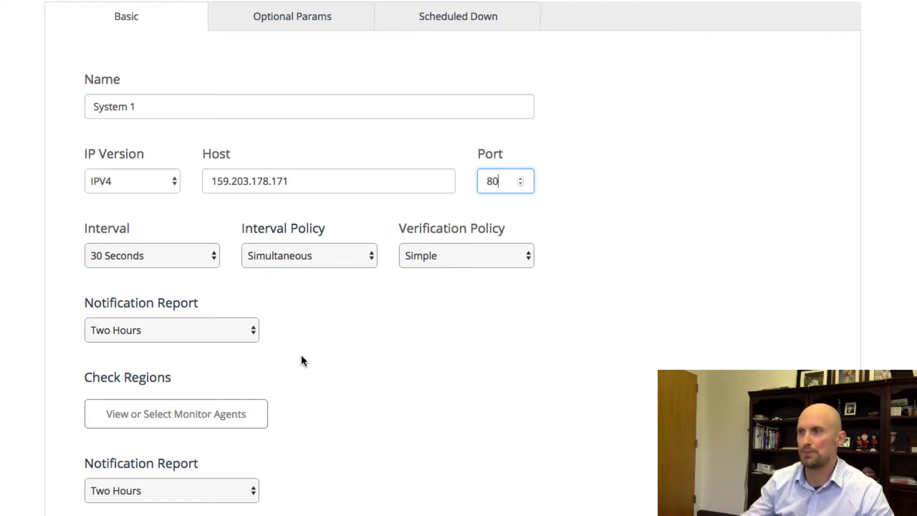
pyautogui.scroll(-1, 155, 270)
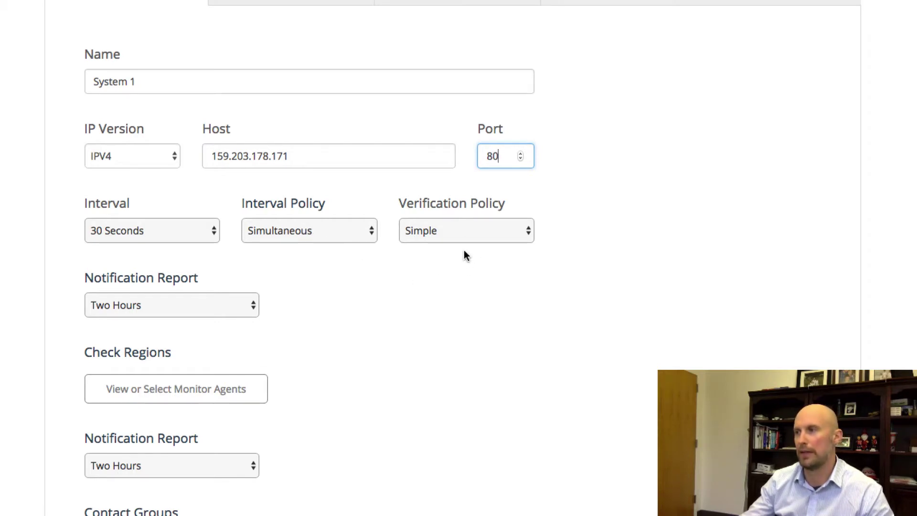
pyautogui.scroll(-4, 463, 250)
pyautogui.click(452, 141)
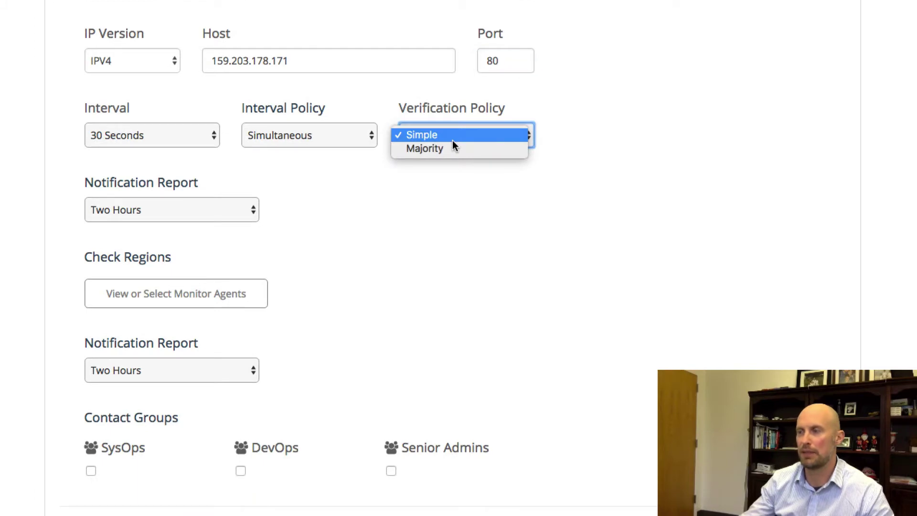
pyautogui.click(451, 140)
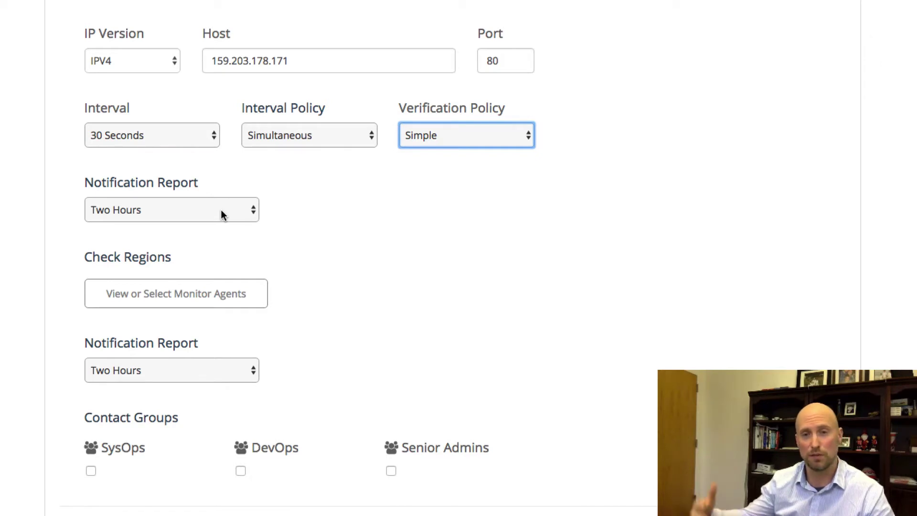
# Select all monitor agent sites in North America Central, East, West and Europe.
pyautogui.click(184, 298)
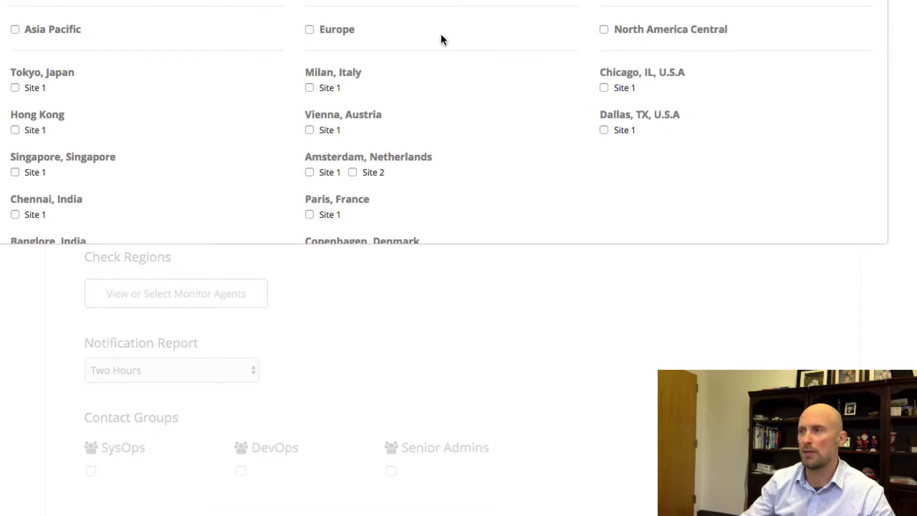
pyautogui.click(603, 29)
pyautogui.scroll(-1, 571, 89)
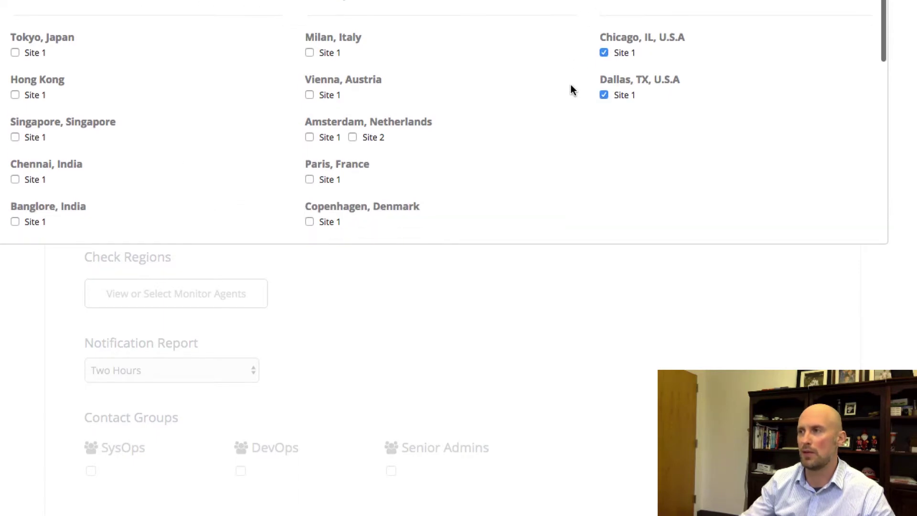
pyautogui.scroll(-10, 571, 89)
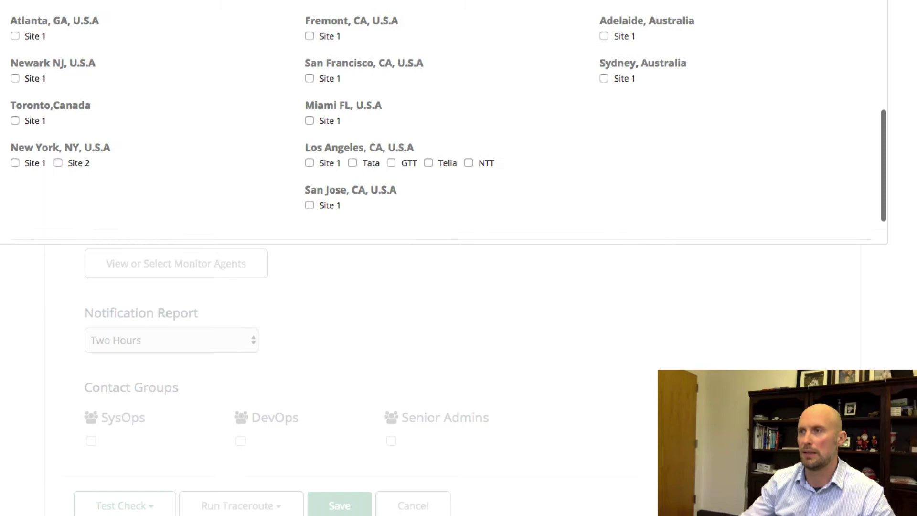
pyautogui.scroll(2, 21, 13)
pyautogui.click(15, 11)
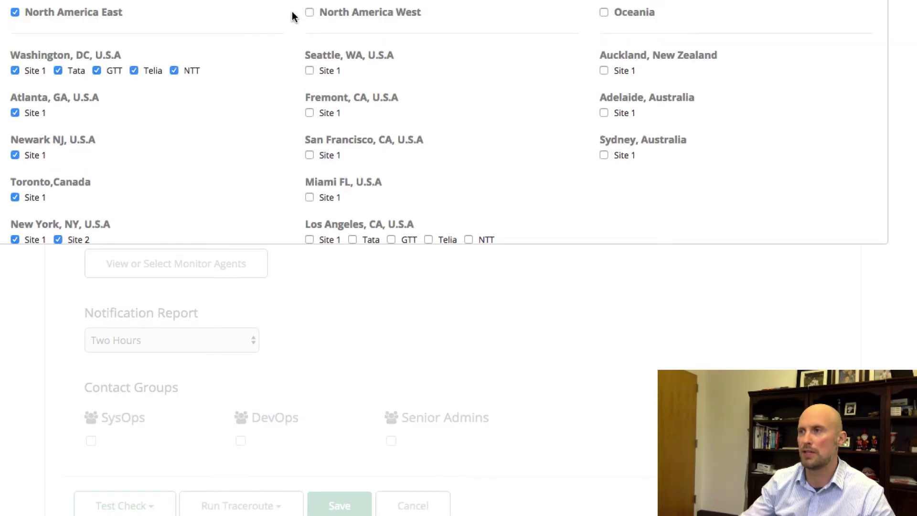
pyautogui.click(310, 13)
pyautogui.scroll(-8, 358, 16)
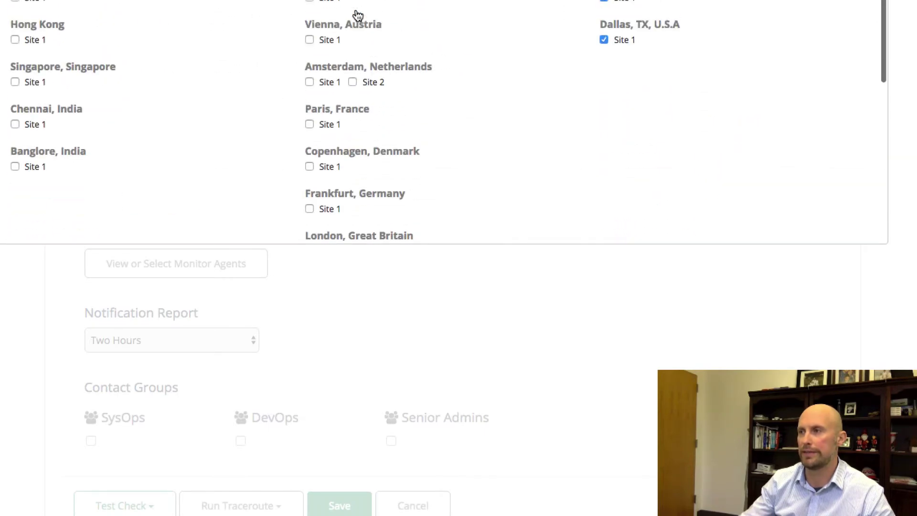
pyautogui.scroll(4, 358, 16)
pyautogui.click(309, 30)
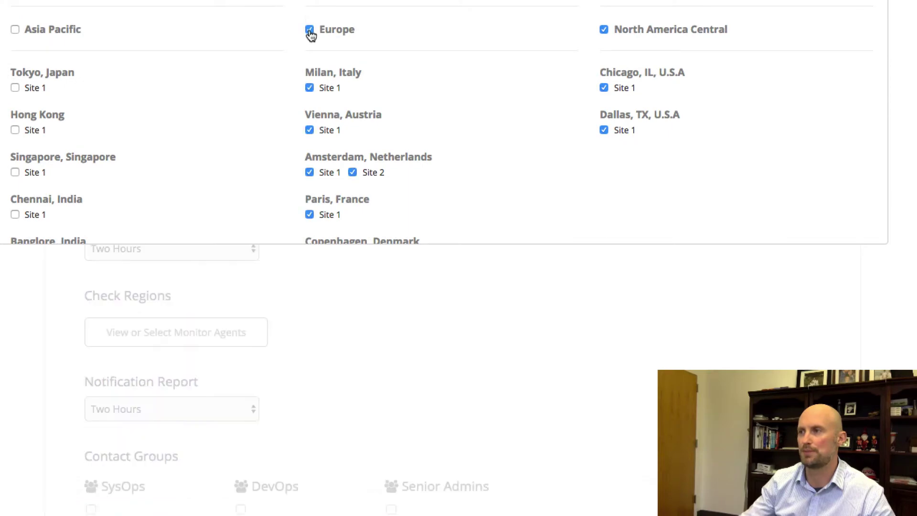
pyautogui.scroll(-10, 845, 102)
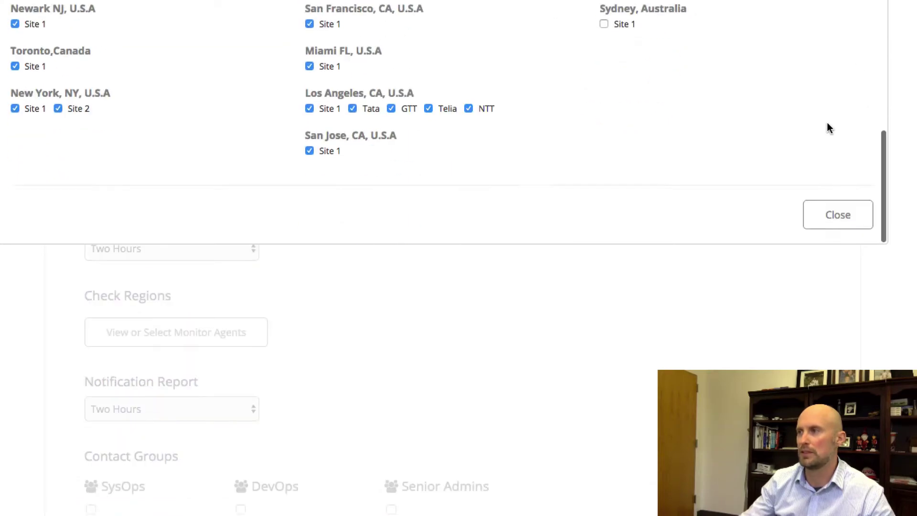
pyautogui.click(833, 214)
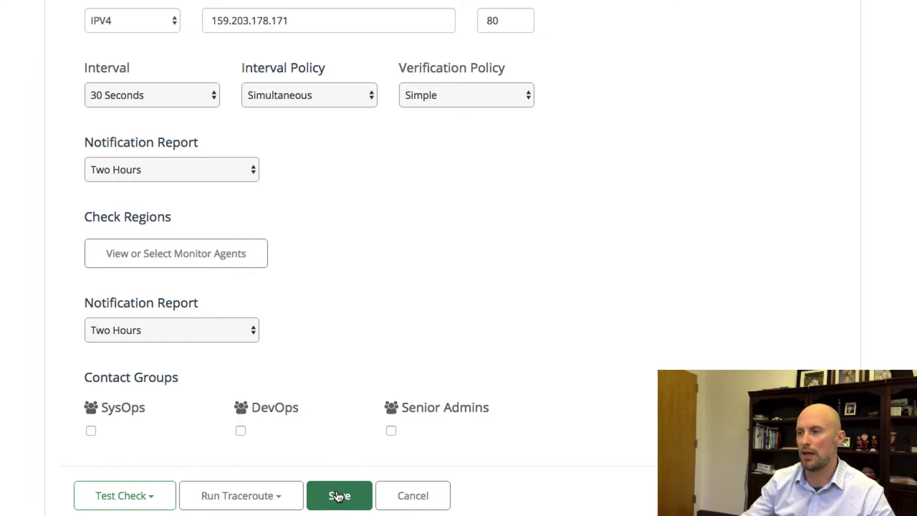
# Save the System 1 TCP check.
pyautogui.click(149, 497)
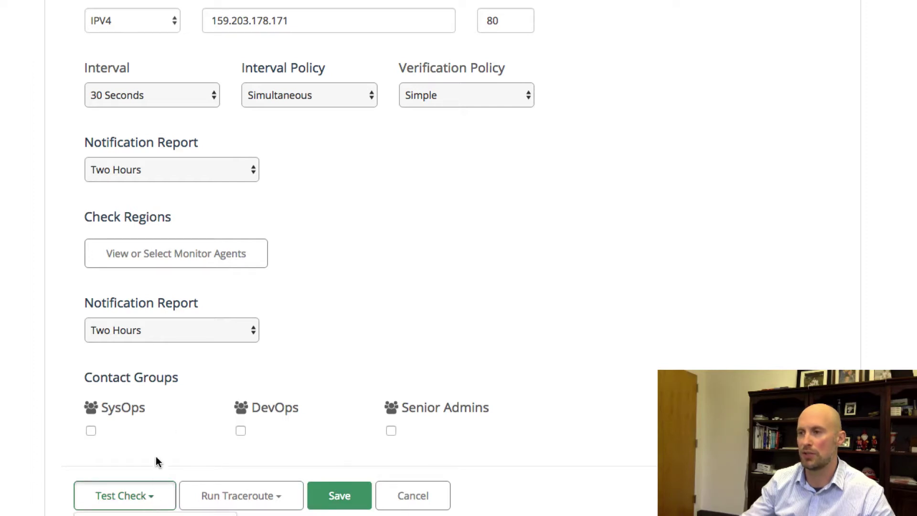
pyautogui.scroll(2, 252, 139)
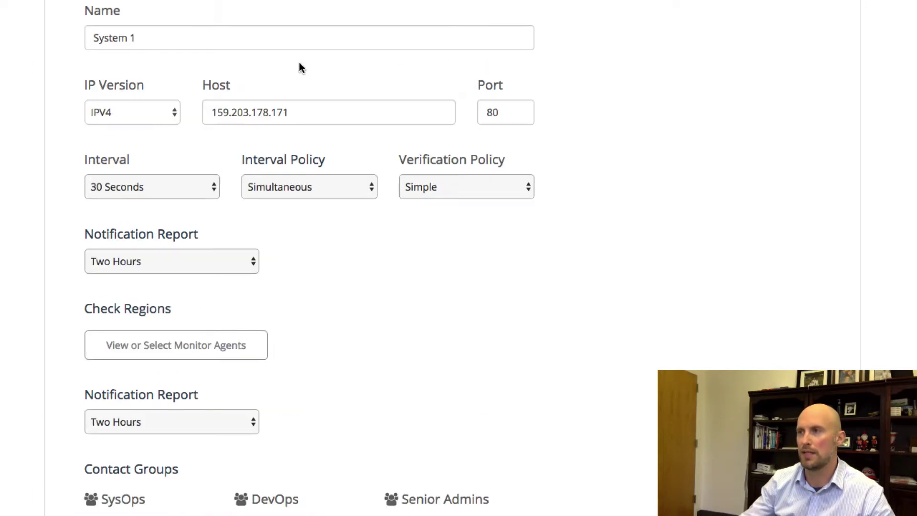
pyautogui.scroll(-2, 323, 450)
pyautogui.click(338, 495)
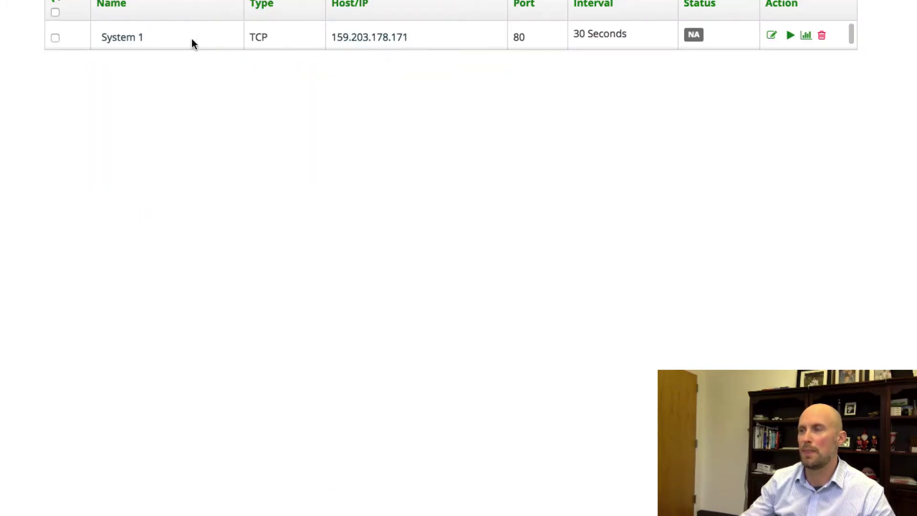
# Clone System 1 and rename the copy to System 2.
pyautogui.click(123, 37)
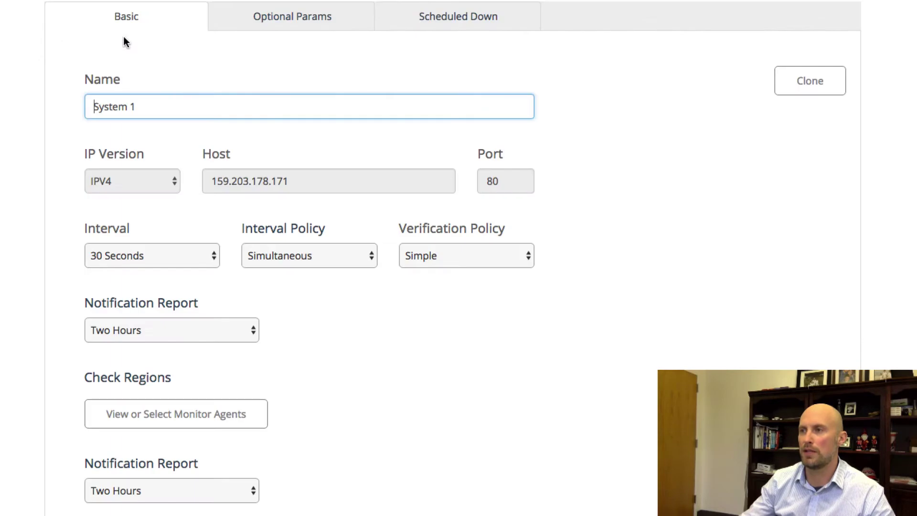
pyautogui.click(813, 79)
pyautogui.moveTo(175, 107); pyautogui.dragTo(44, 98)
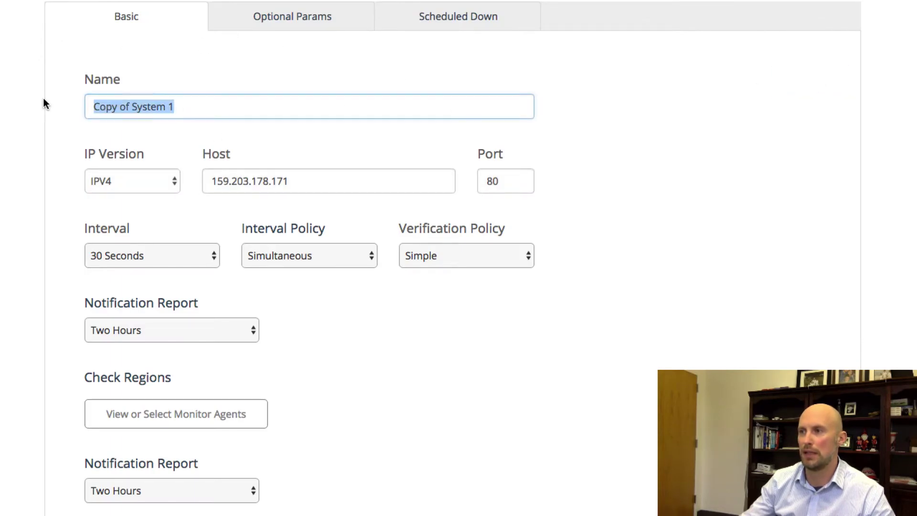
pyautogui.write('System 2')
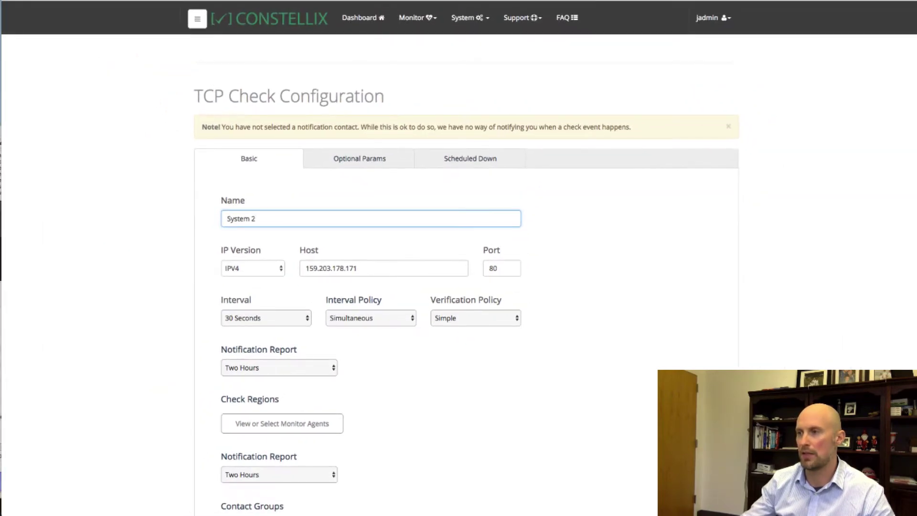
# Copy the second server's IP 162.243.18.218 from ifconfig in terminal session 2, then return to the form.
pyautogui.press('super+Tab')
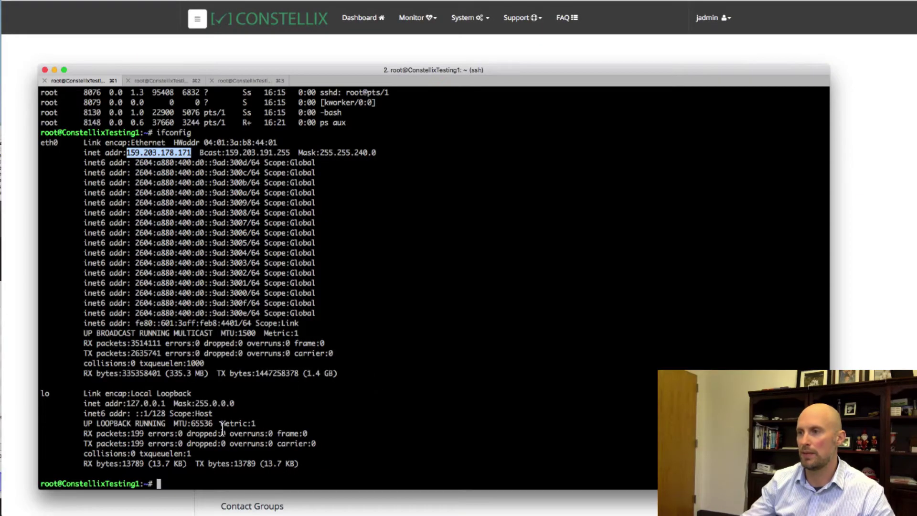
pyautogui.click(167, 82)
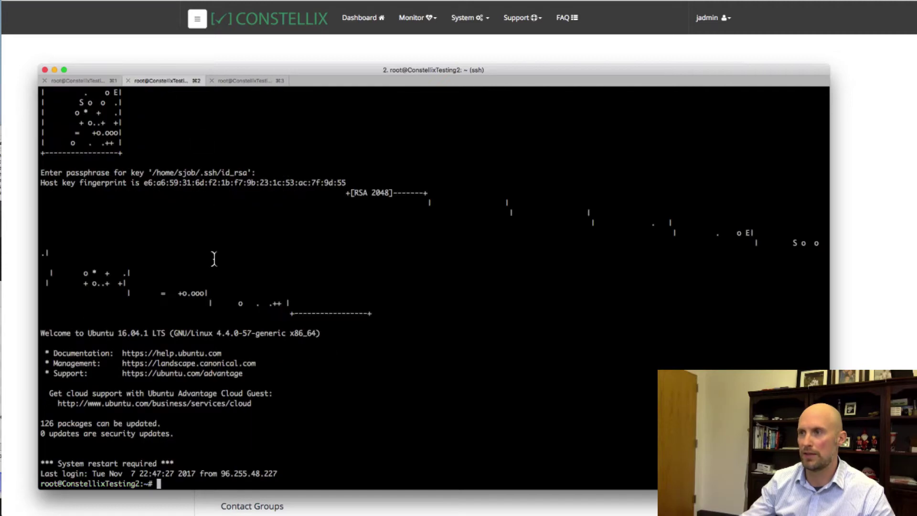
pyautogui.write('ifconfig')
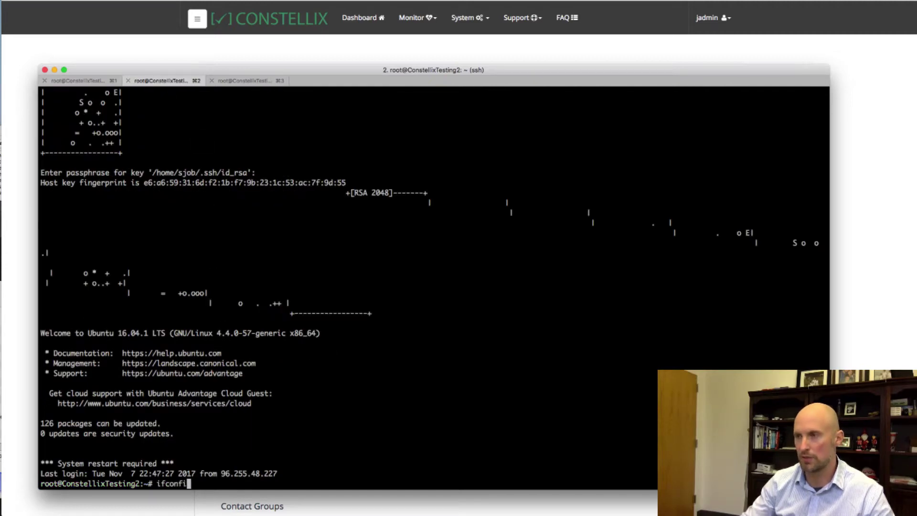
pyautogui.press('Return')
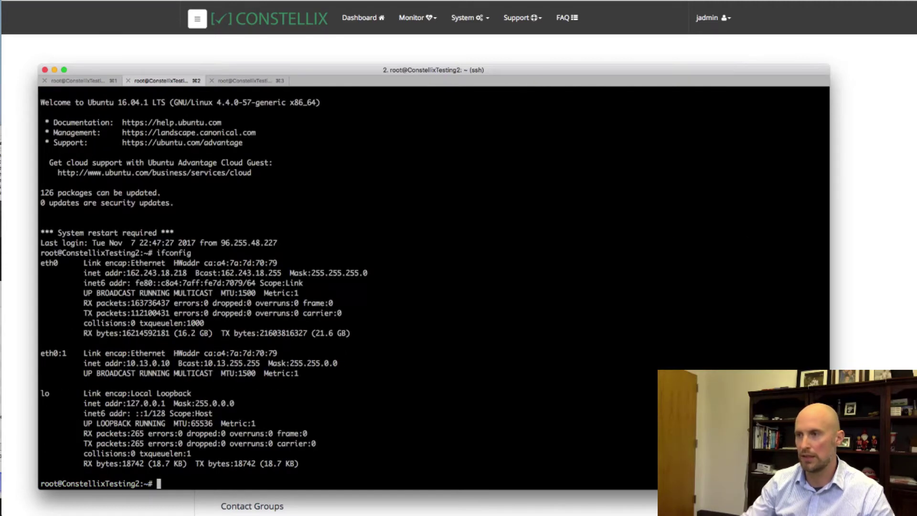
pyautogui.doubleClick(156, 273)
pyautogui.press('super+c')
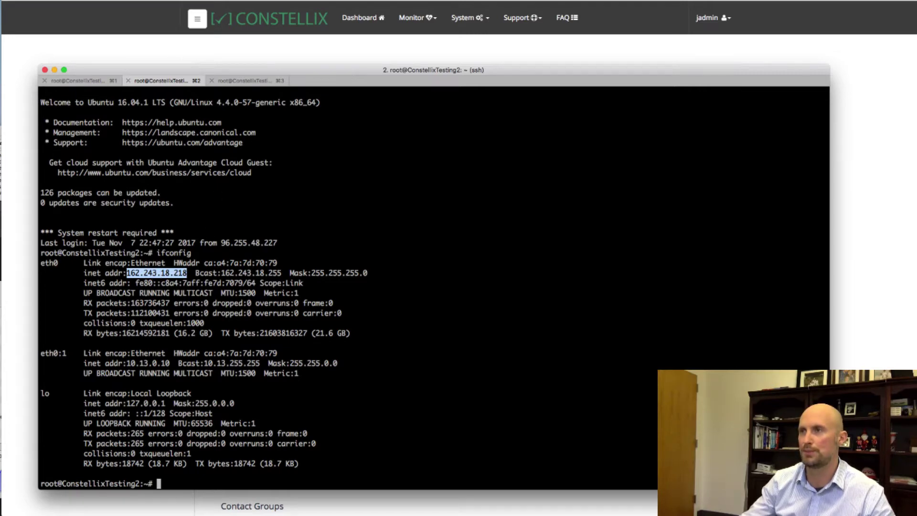
pyautogui.click(138, 49)
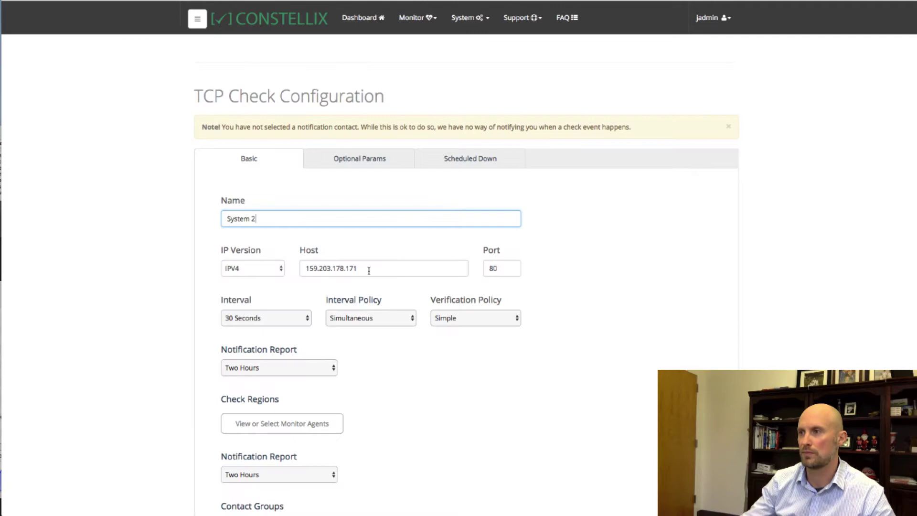
# Replace the System 2 host with 162.243.18.218.
pyautogui.moveTo(368, 271); pyautogui.dragTo(266, 262)
pyautogui.press('super+v')
pyautogui.scroll(-3, 378, 328)
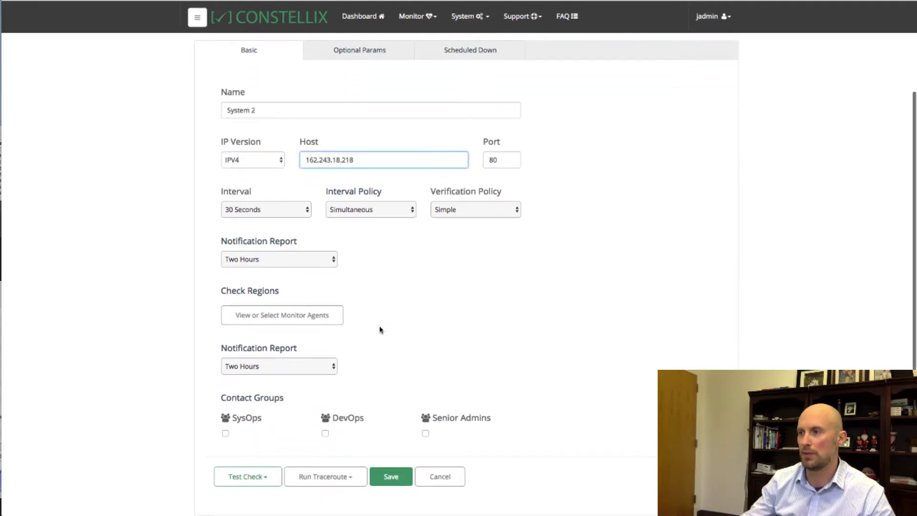
# Test System 2 from Miami, save it, and clone it into a new check.
pyautogui.click(263, 479)
pyautogui.scroll(-2, 258, 478)
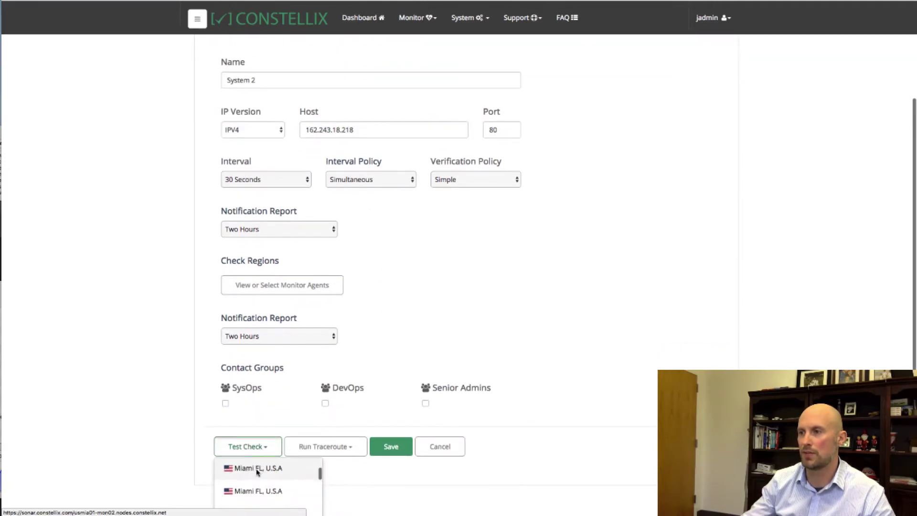
pyautogui.click(256, 469)
pyautogui.click(388, 509)
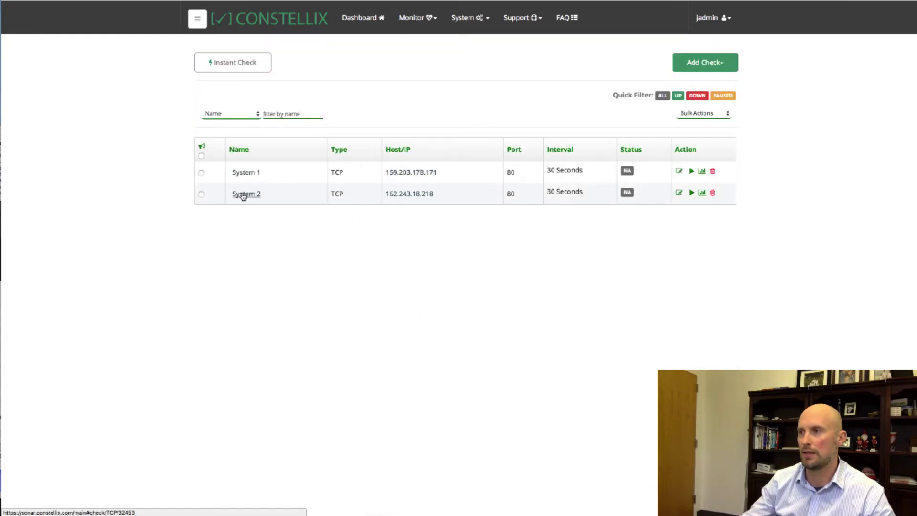
pyautogui.click(242, 196)
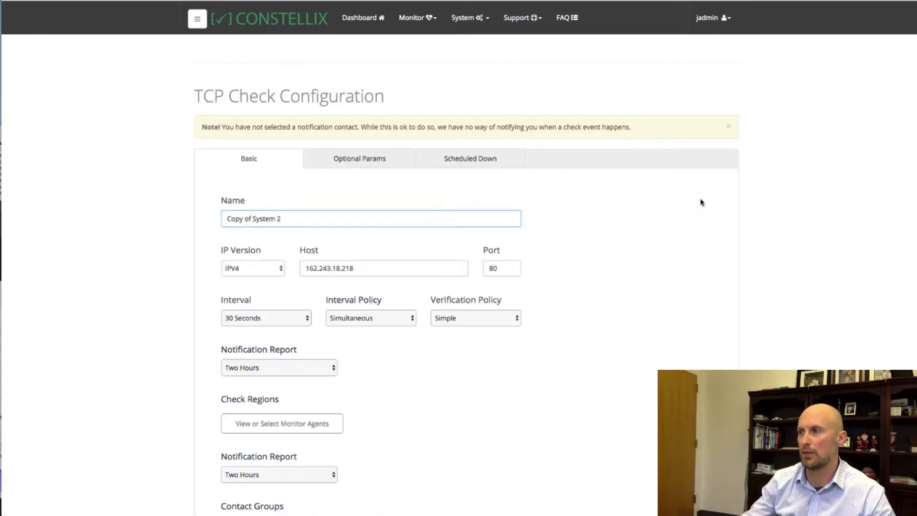
# Rename the copy to System 3 and copy the third server's IP 37.139.27.68 from ifconfig.
pyautogui.moveTo(292, 219); pyautogui.dragTo(180, 221)
pyautogui.write('S')
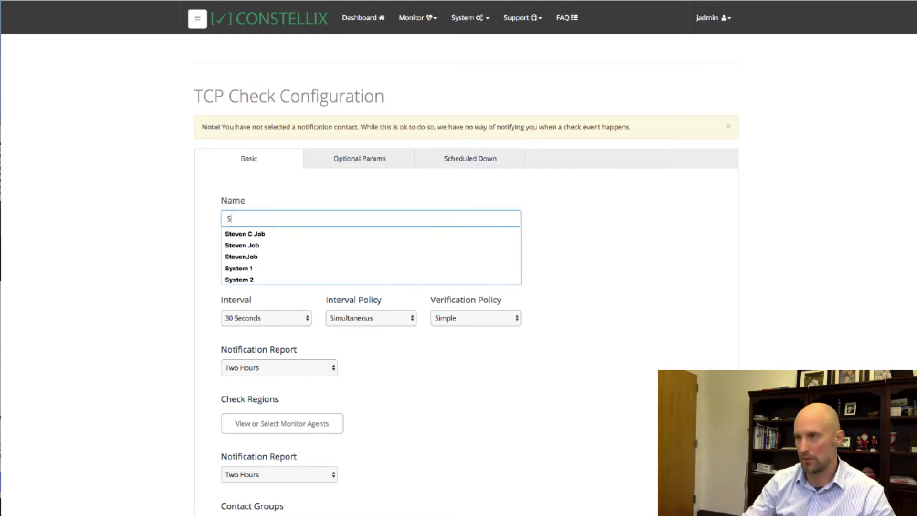
pyautogui.write('ystem 3')
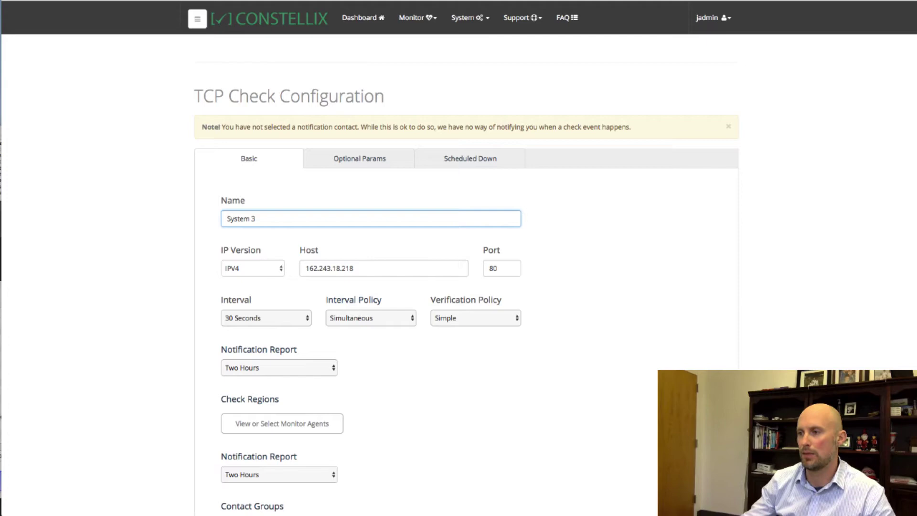
pyautogui.press('super+Tab')
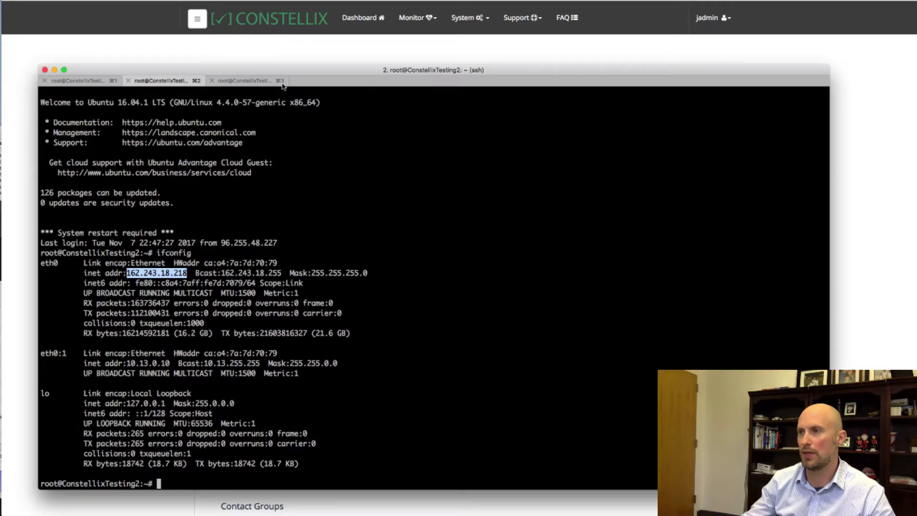
pyautogui.click(233, 81)
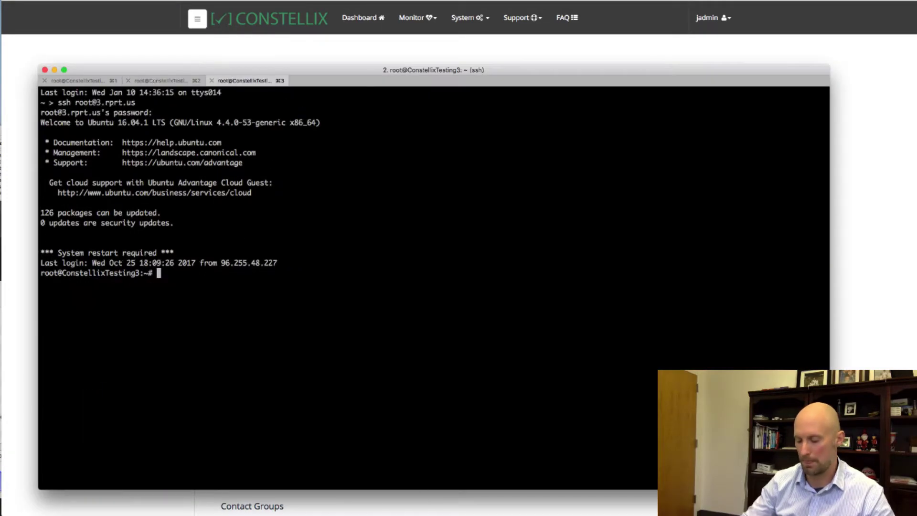
pyautogui.write('ifconfig')
pyautogui.press('Return')
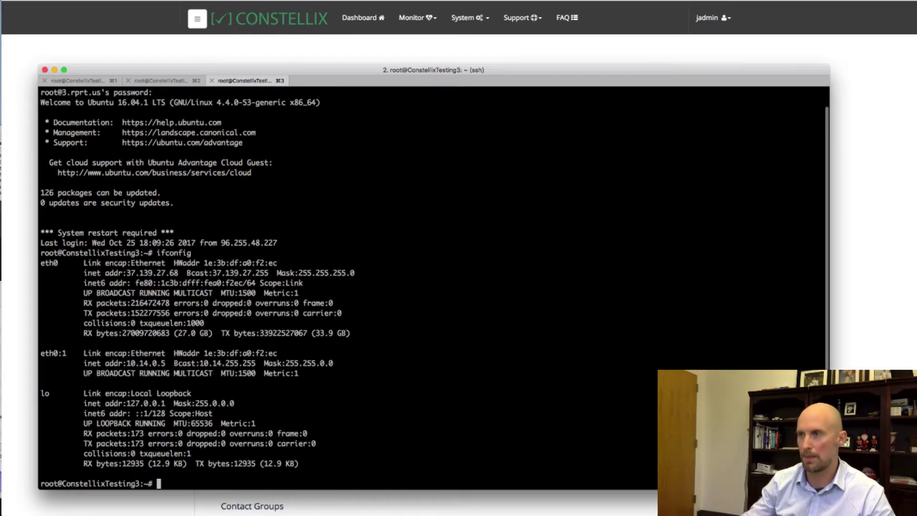
pyautogui.doubleClick(142, 273)
pyautogui.press('super+c')
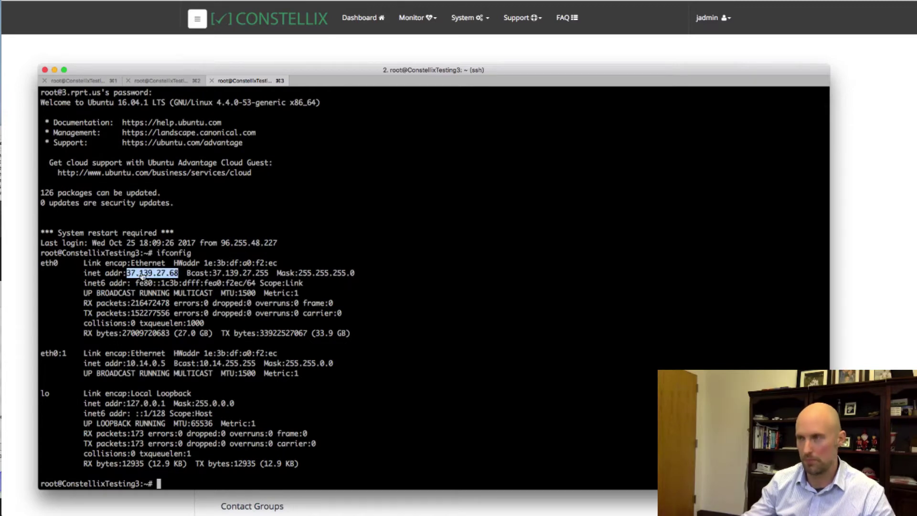
pyautogui.click(231, 57)
# Replace the old host address 162.243.18.218 with 37.139.27.68.
pyautogui.click(297, 218)
pyautogui.moveTo(362, 265); pyautogui.dragTo(266, 268)
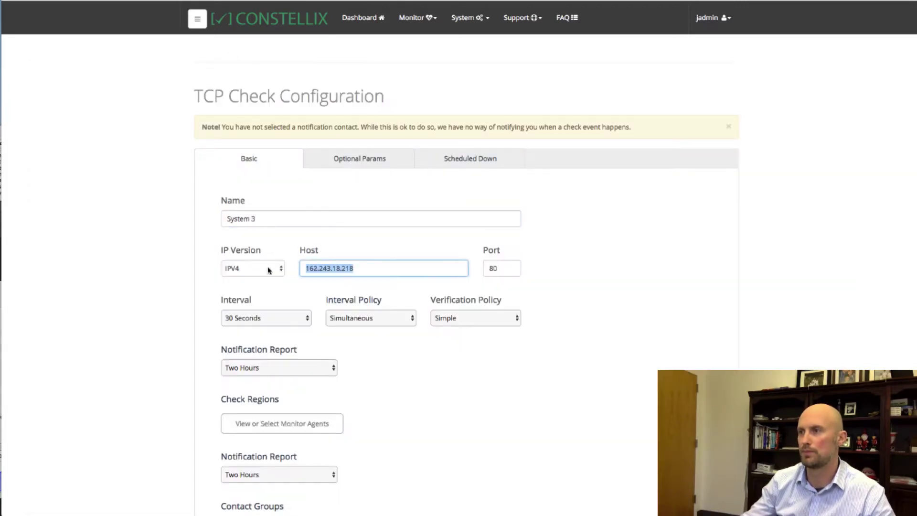
pyautogui.press('super+v')
# Run a successful test check from Miami and save System 3.
pyautogui.scroll(-5, 311, 409)
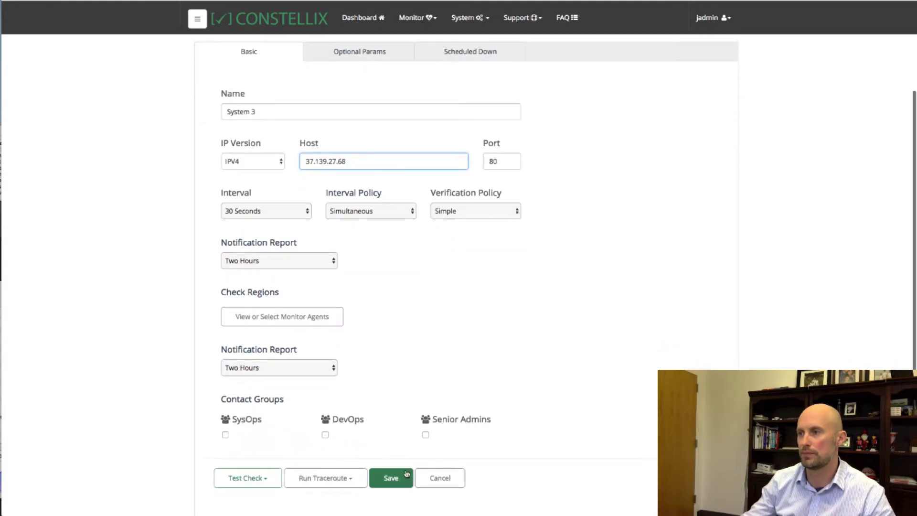
pyautogui.click(260, 475)
pyautogui.scroll(-1, 269, 456)
pyautogui.scroll(-3, 257, 466)
pyautogui.click(256, 464)
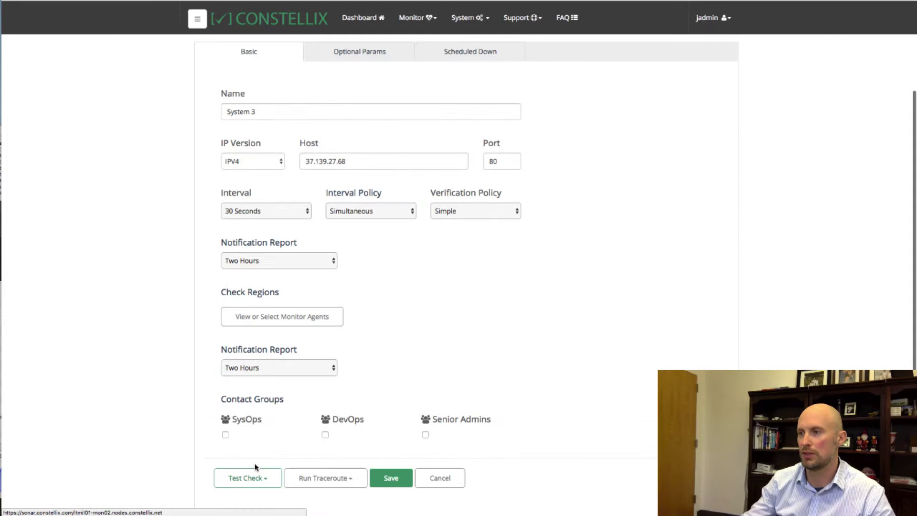
pyautogui.scroll(-5, 337, 260)
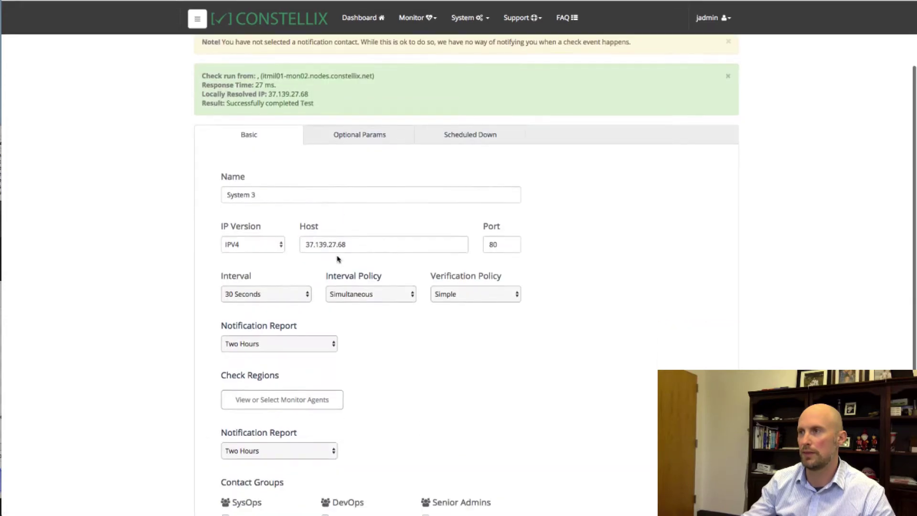
pyautogui.click(390, 478)
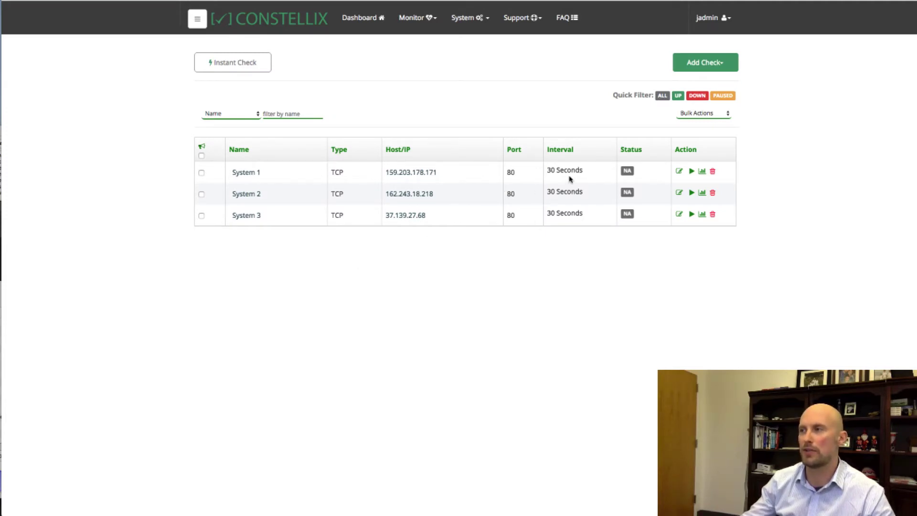
# Start monitoring System 1, System 2 and System 3 using their Action column play buttons.
pyautogui.click(691, 171)
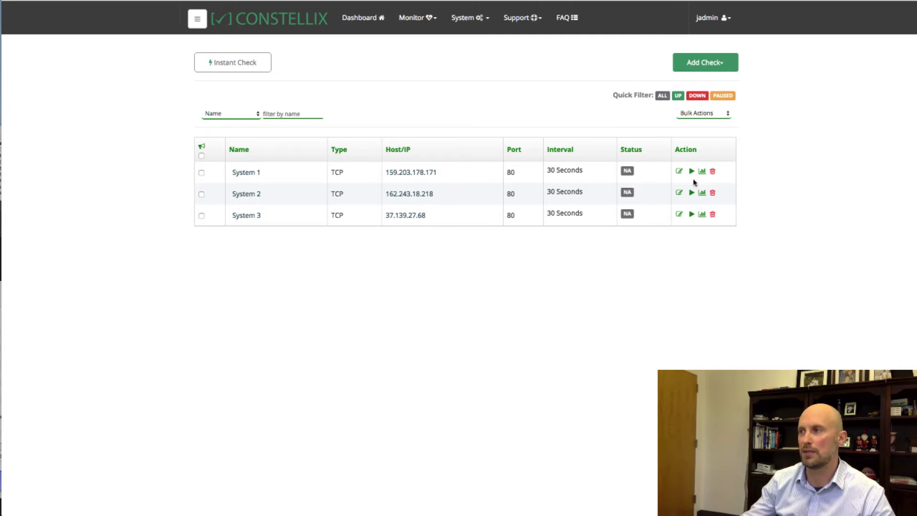
pyautogui.click(692, 193)
pyautogui.click(691, 214)
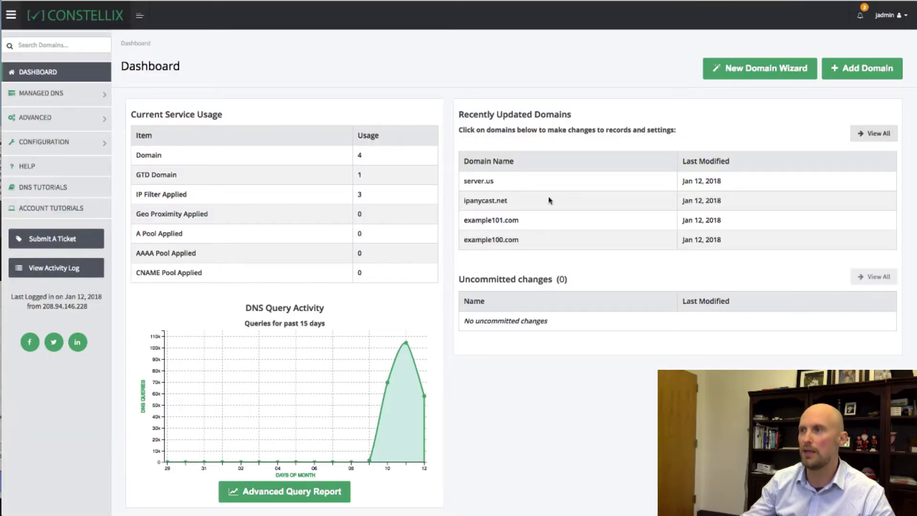
# Open server.us and review its A records: origin 104.236.61.139 and www 10.1.1.1.
pyautogui.click(480, 182)
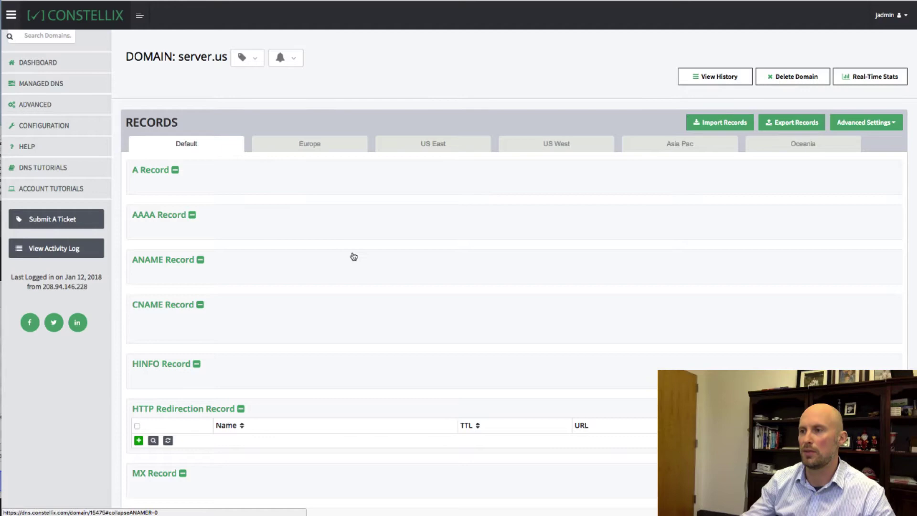
pyautogui.scroll(-2, 352, 255)
pyautogui.scroll(2, 351, 256)
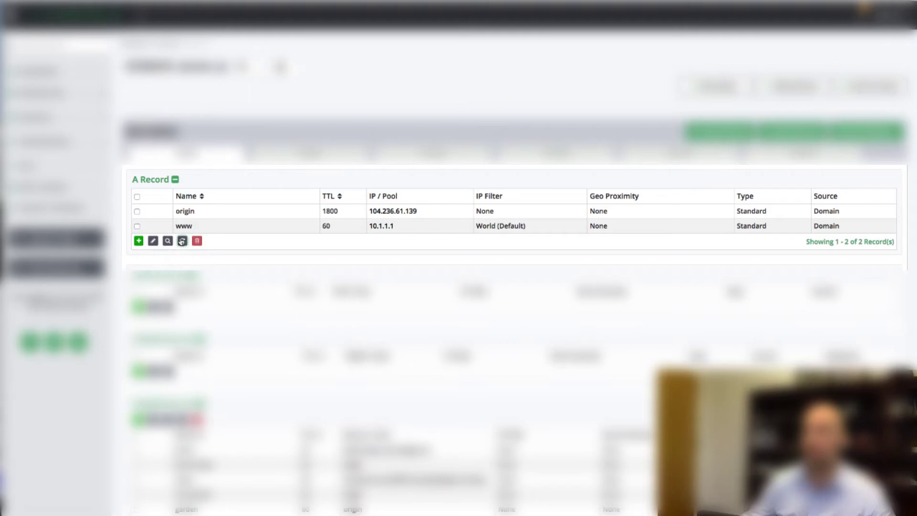
# Add a new A record named failover and switch its mode to Failover.
pyautogui.click(138, 241)
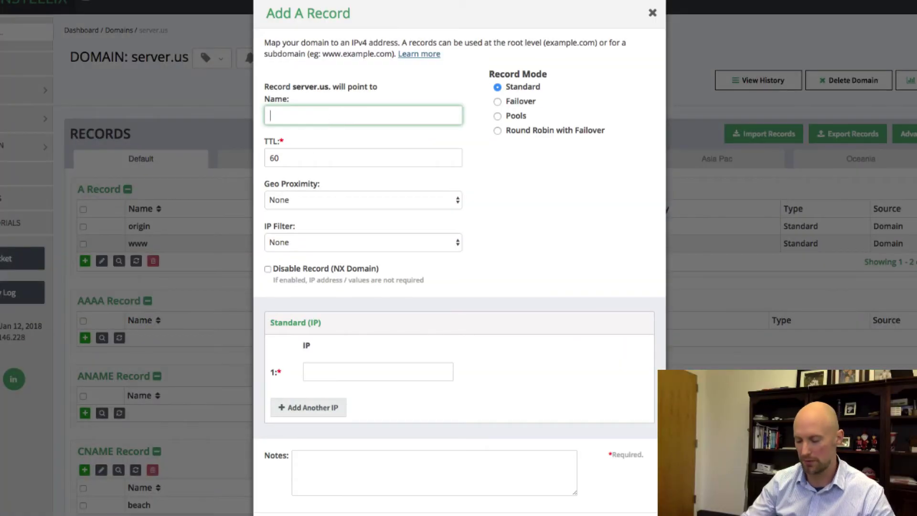
pyautogui.write('failover')
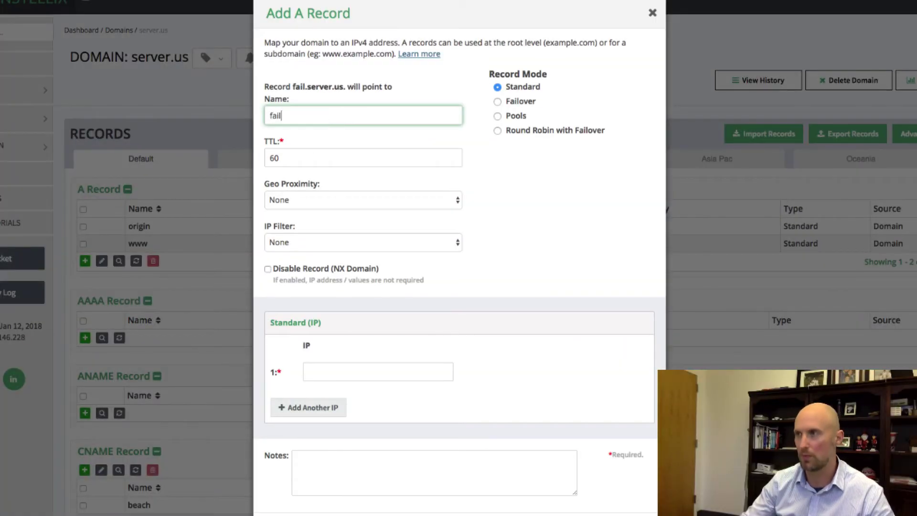
pyautogui.click(346, 374)
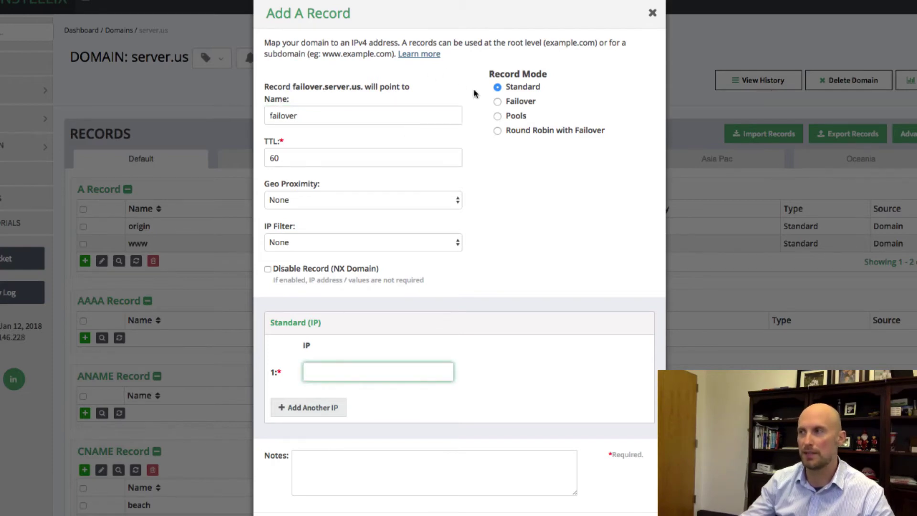
pyautogui.click(496, 102)
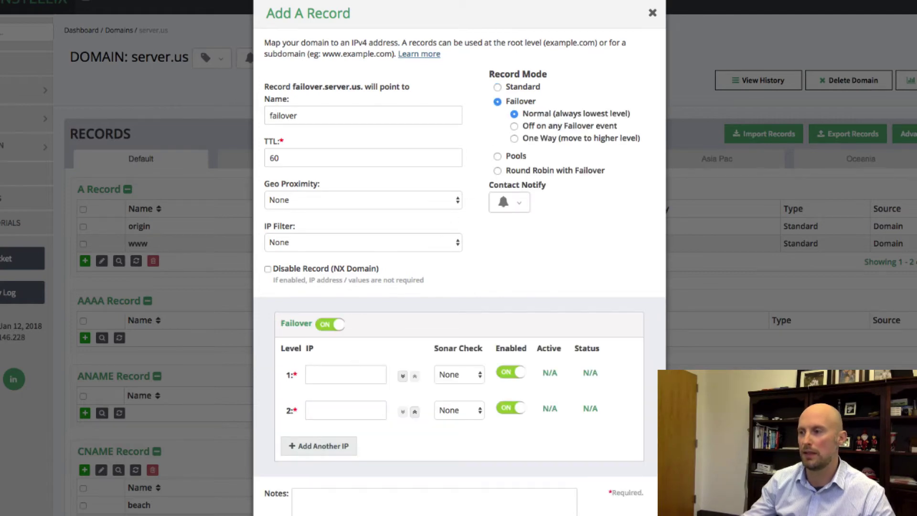
pyautogui.press('super+Tab')
# Copy the first server's IP 159.203.178.171 into the level-1 IP field.
pyautogui.click(27, 74)
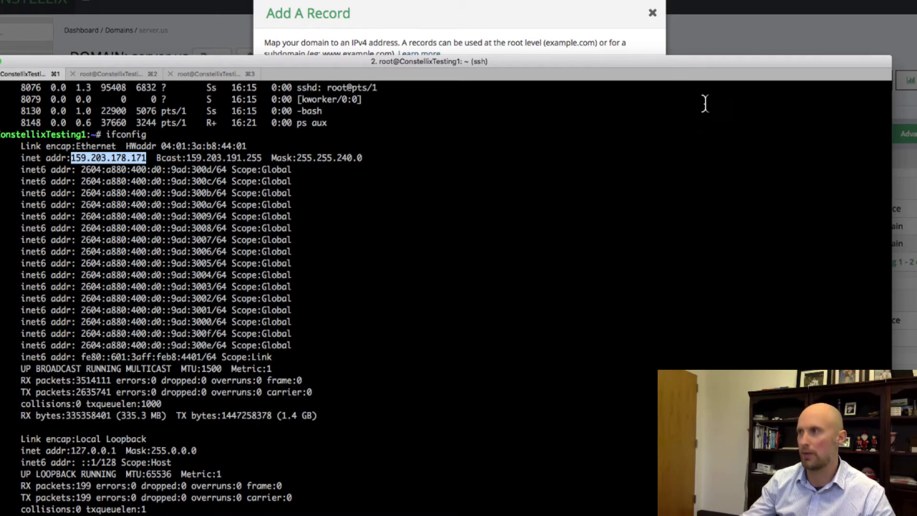
pyautogui.press('super+Tab')
pyautogui.click(318, 376)
pyautogui.write('159.203.178.171')
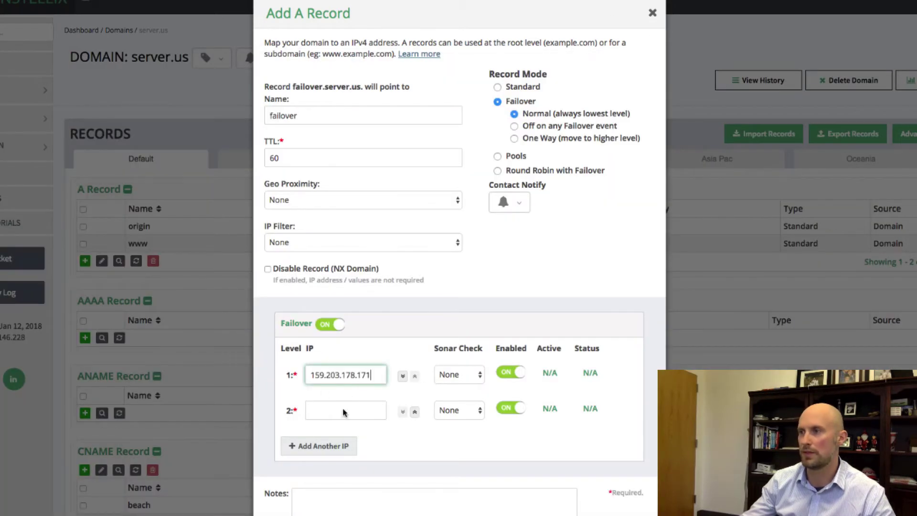
# Paste the second server's IP 162.243.18.218 into the level-2 IP field.
pyautogui.click(347, 414)
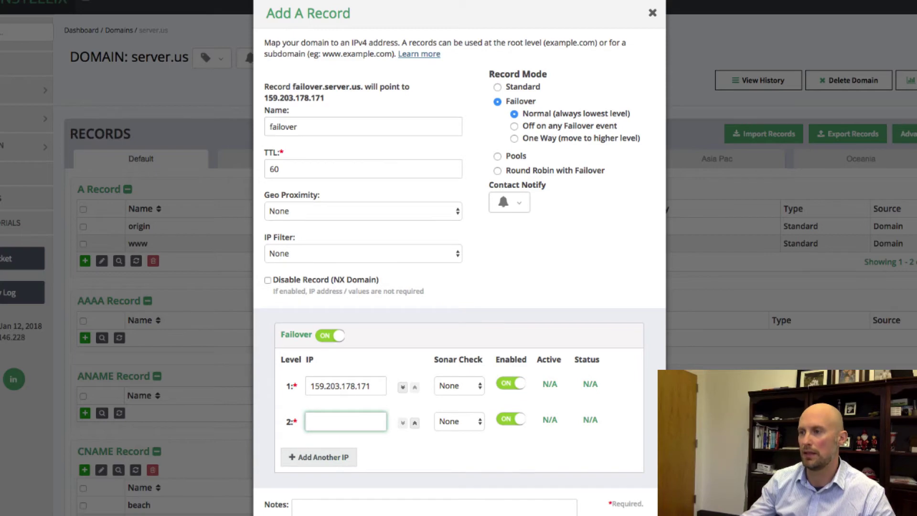
pyautogui.press('super+Tab')
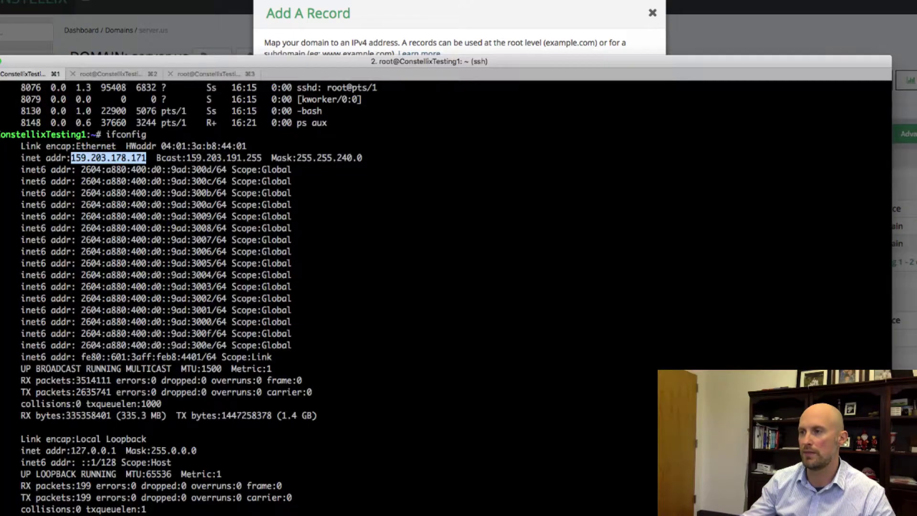
pyautogui.click(136, 74)
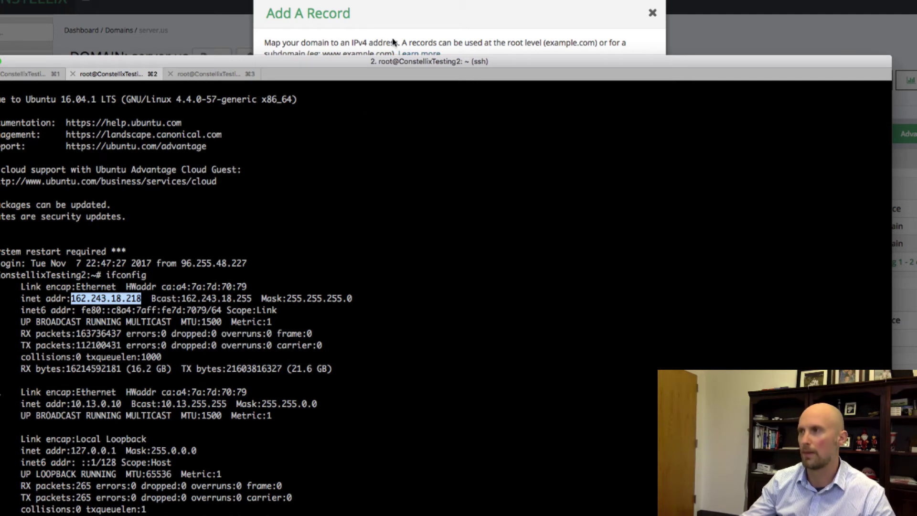
pyautogui.press('super+Tab')
pyautogui.write('162.243.18.218')
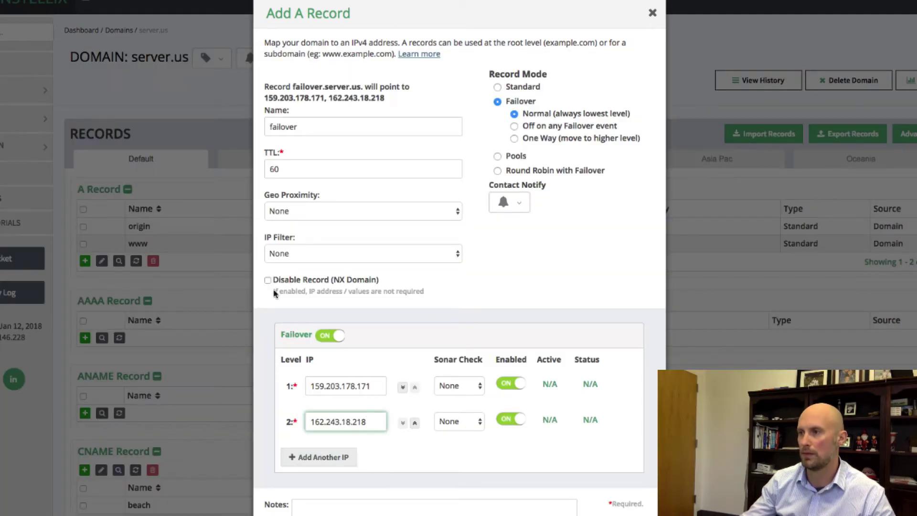
pyautogui.click(207, 118)
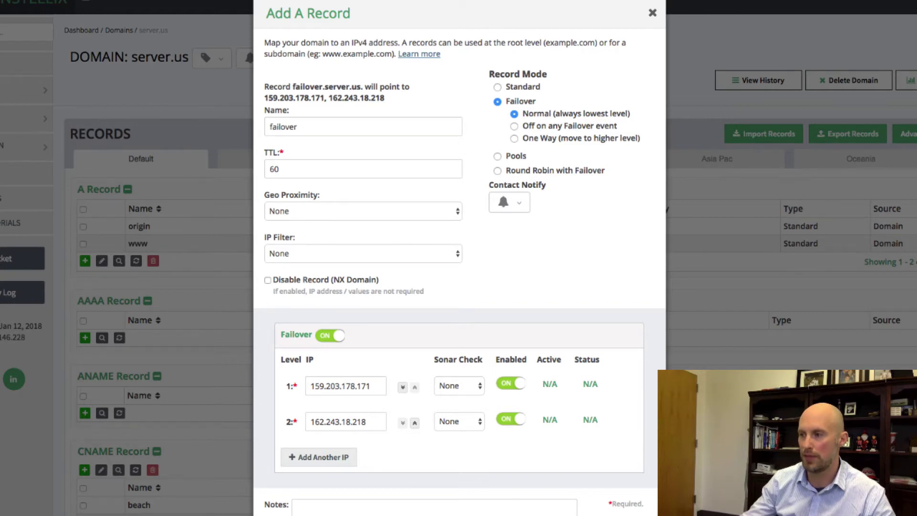
# Add a third level and paste the third server's IP 37.139.27.68 into it.
pyautogui.press('super+Tab')
pyautogui.click(212, 75)
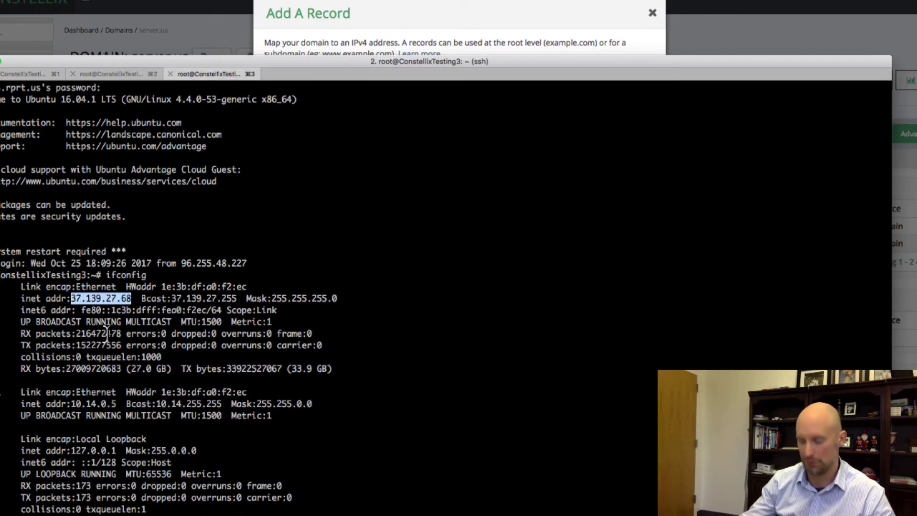
pyautogui.click(366, 27)
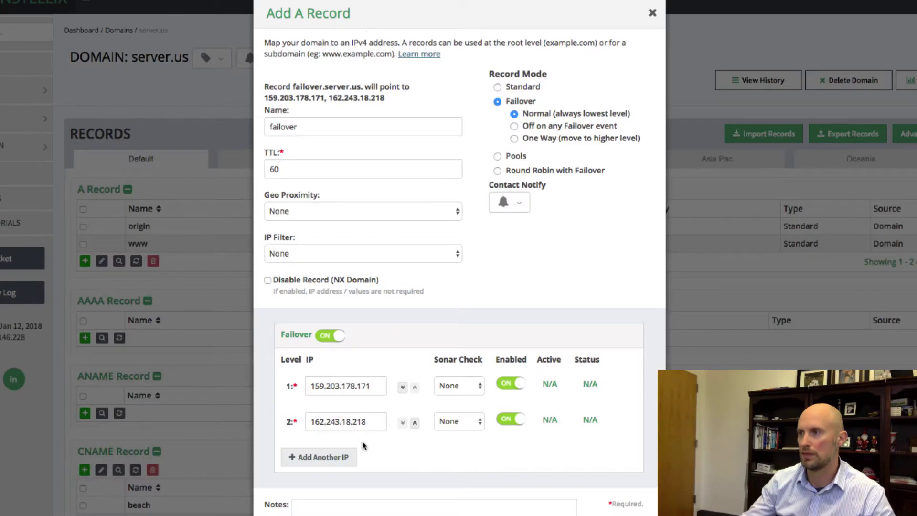
pyautogui.click(334, 457)
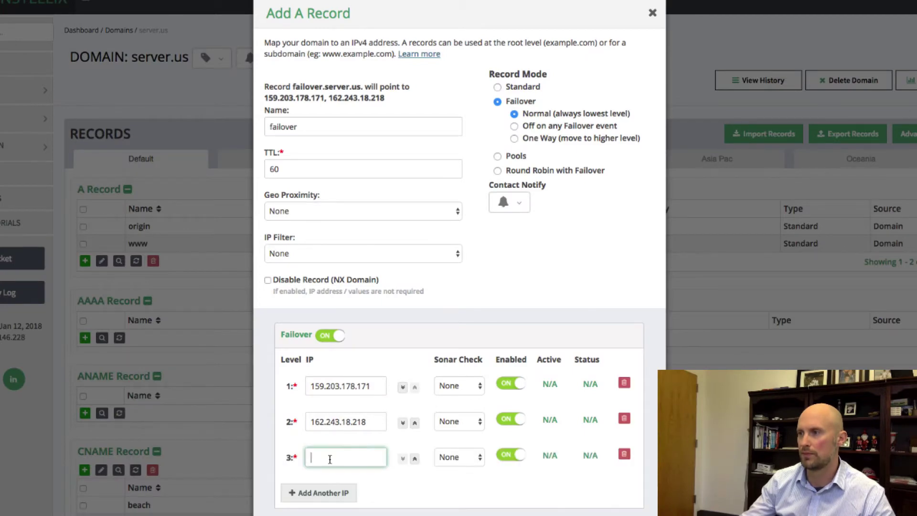
pyautogui.write('37.139.27.68')
# Assign Sonar checks 32452 - System 1, 32453 - System 2 and 32454 - System 3 to levels 1–3.
pyautogui.click(457, 385)
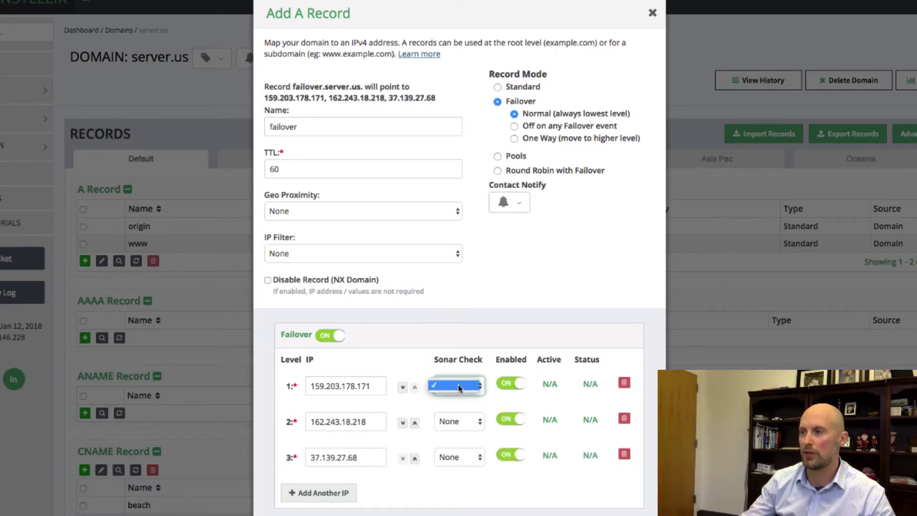
pyautogui.click(457, 385)
pyautogui.click(458, 386)
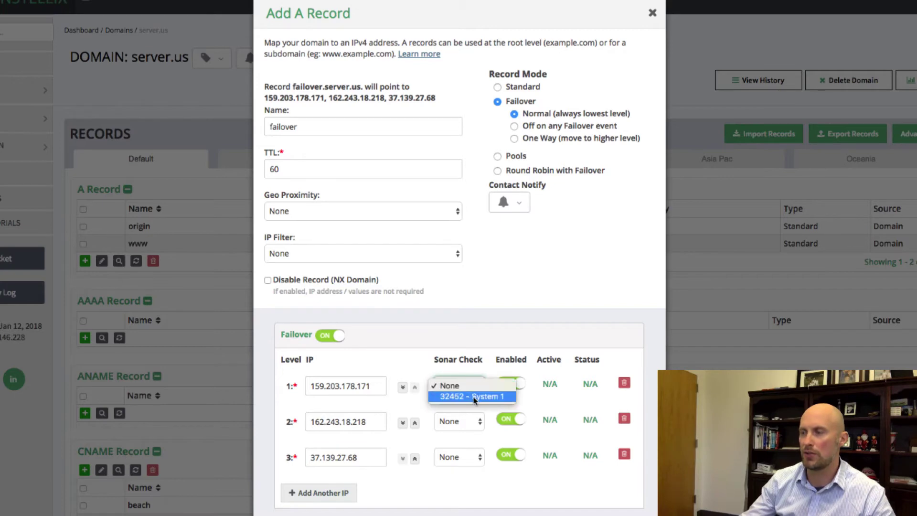
pyautogui.click(467, 397)
pyautogui.click(463, 421)
pyautogui.click(458, 425)
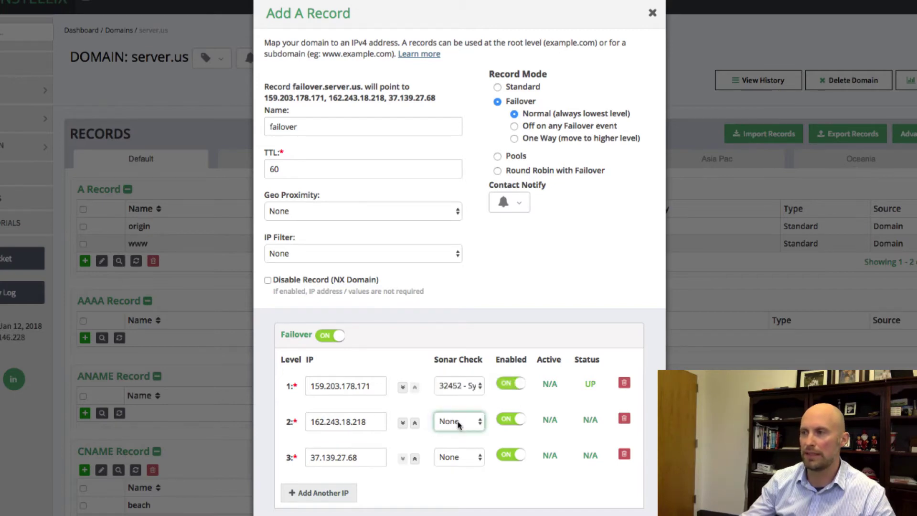
pyautogui.click(458, 424)
pyautogui.click(461, 432)
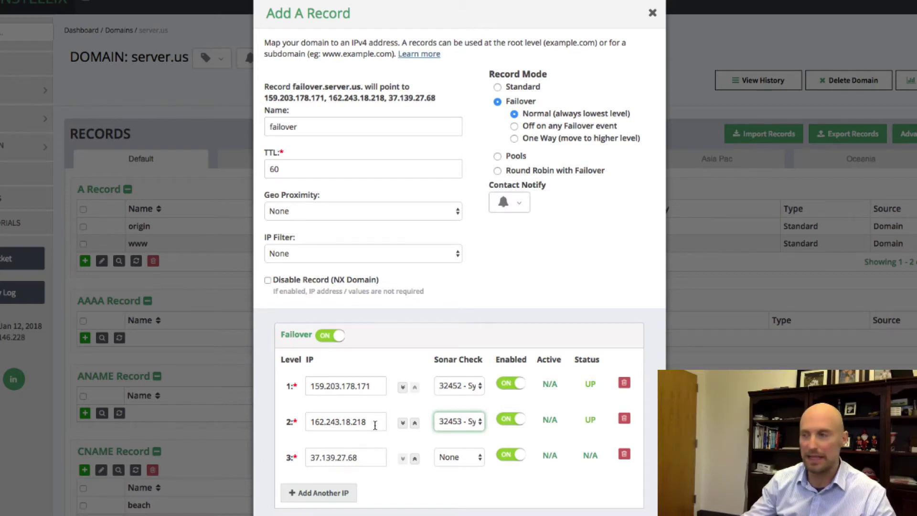
pyautogui.click(458, 457)
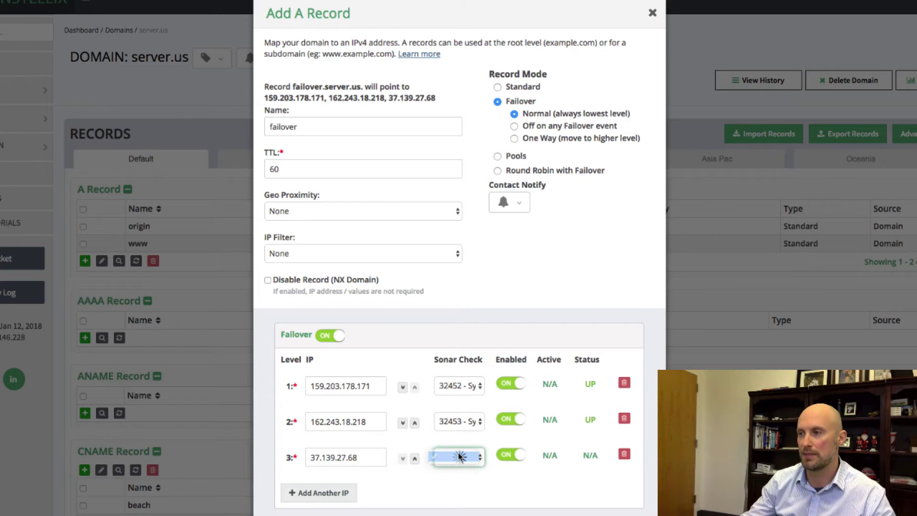
pyautogui.click(467, 464)
pyautogui.click(469, 467)
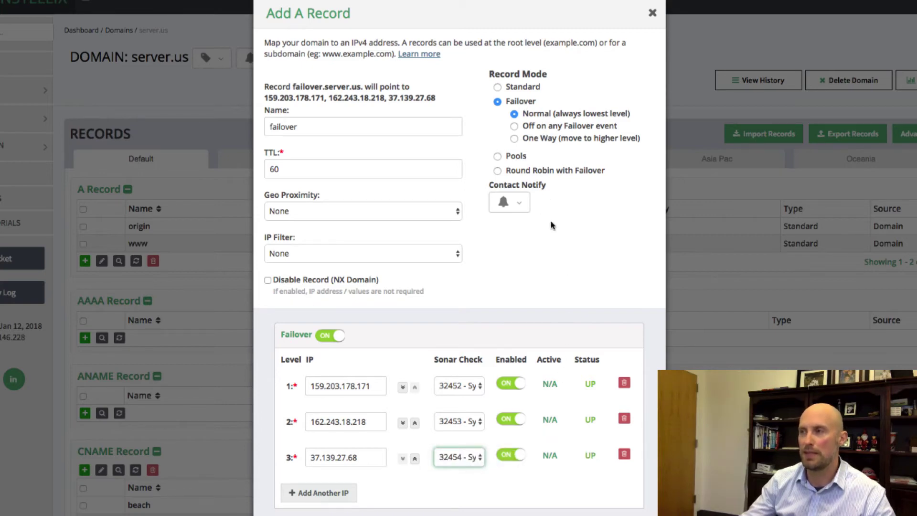
pyautogui.scroll(-1, 587, 182)
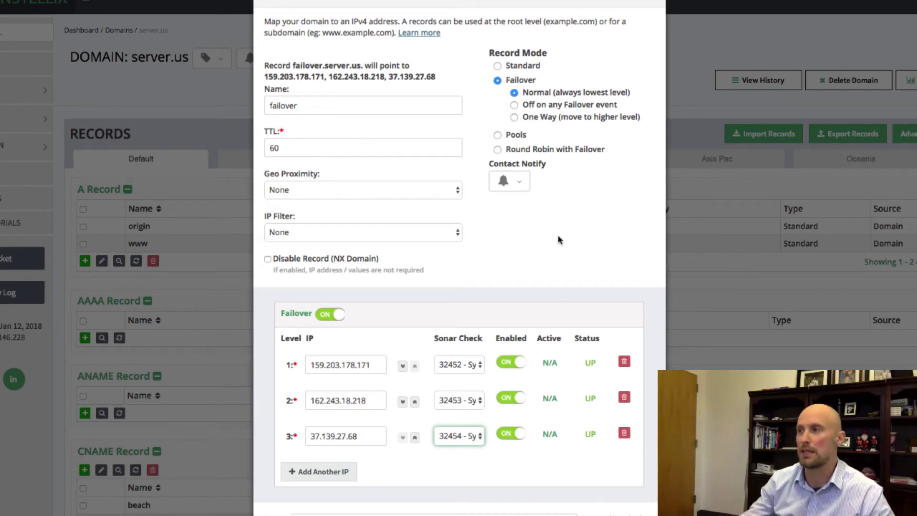
pyautogui.scroll(-2, 554, 233)
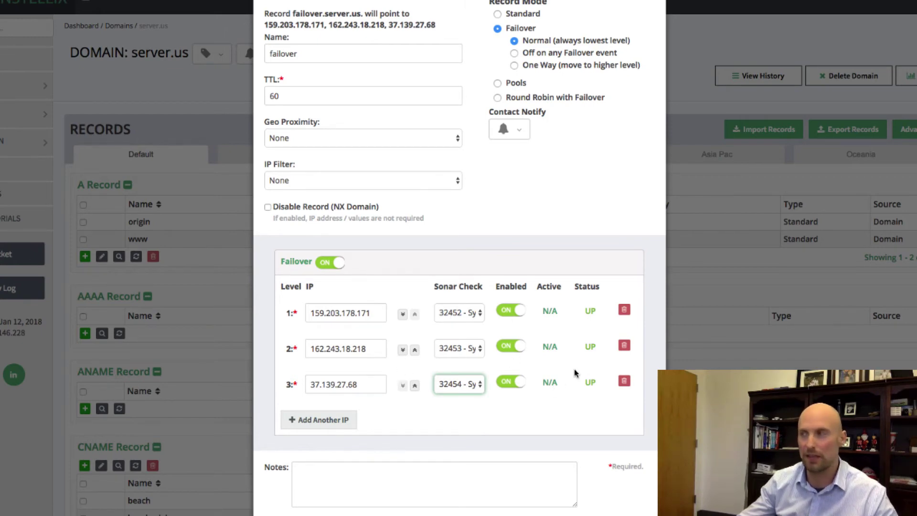
pyautogui.click(497, 98)
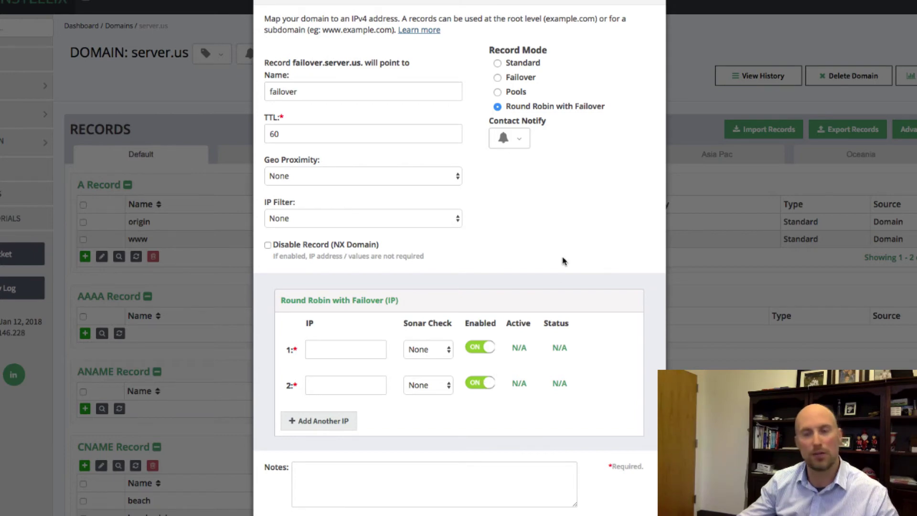
pyautogui.click(497, 78)
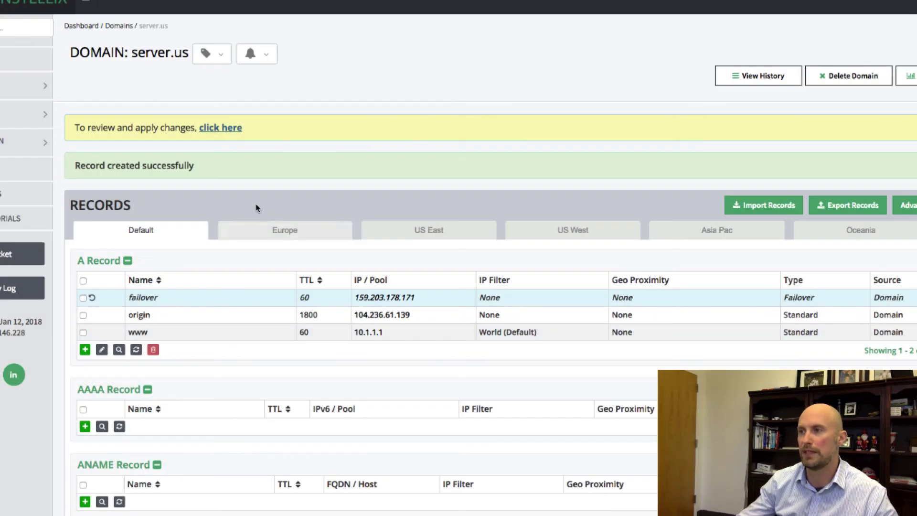
# Review the pending changes and commit them with the note 'applied failover'.
pyautogui.click(216, 130)
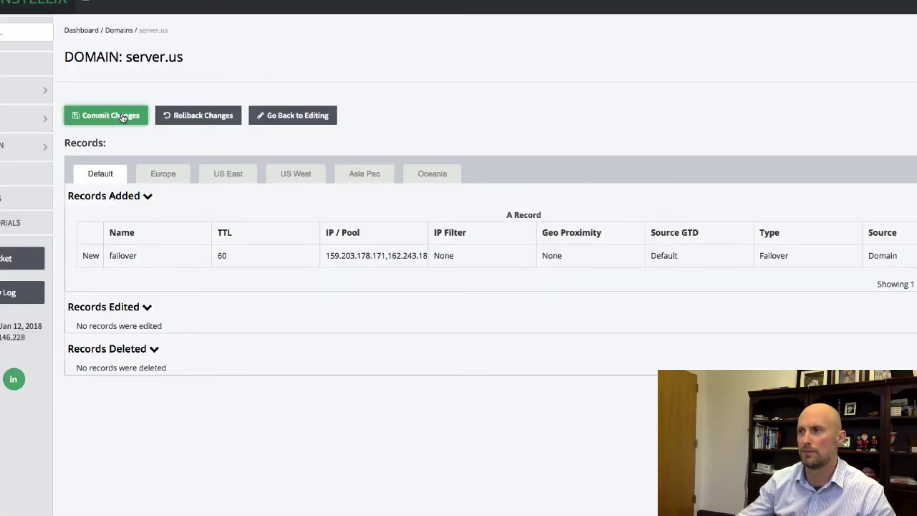
pyautogui.click(122, 115)
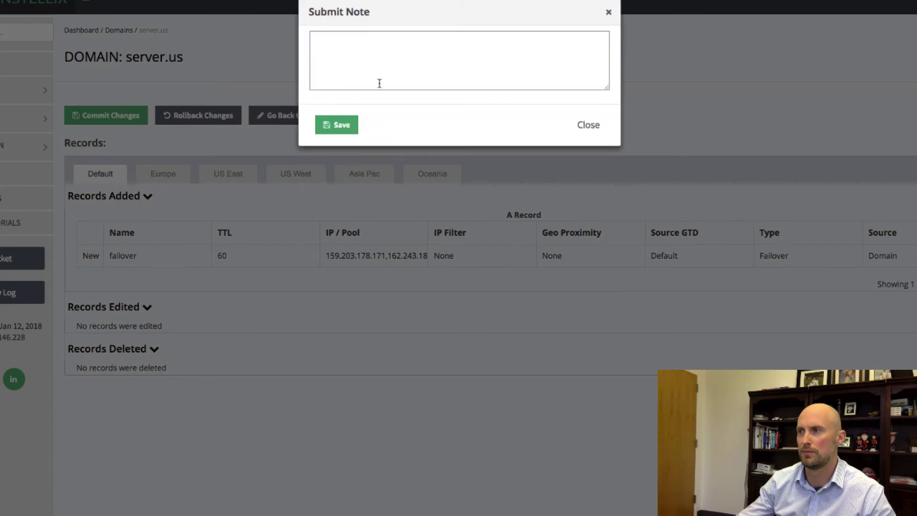
pyautogui.write('applied failover')
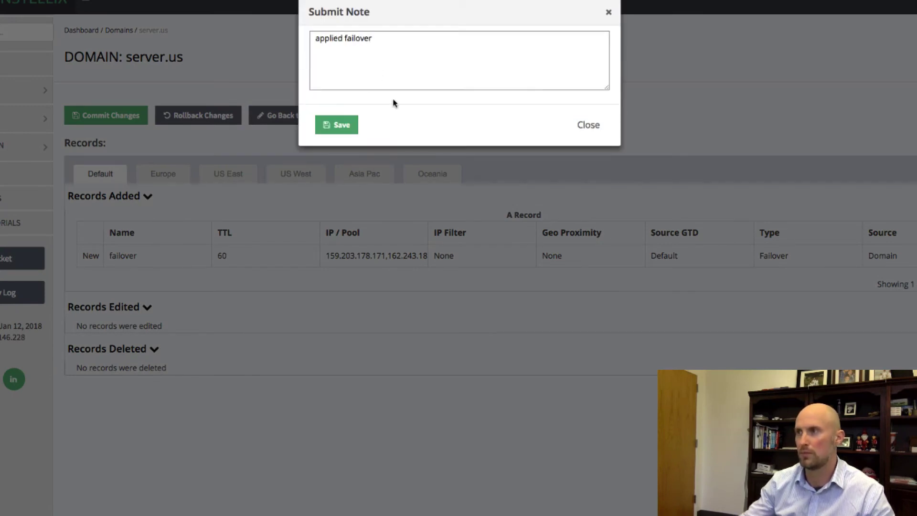
pyautogui.click(342, 127)
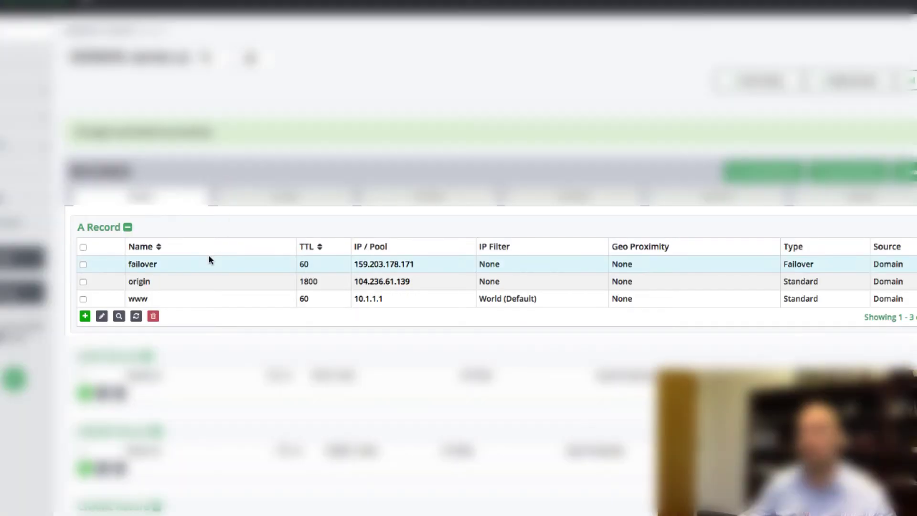
# Check the failover record's IP pool popover for all three server IPs.
pyautogui.moveTo(374, 266)
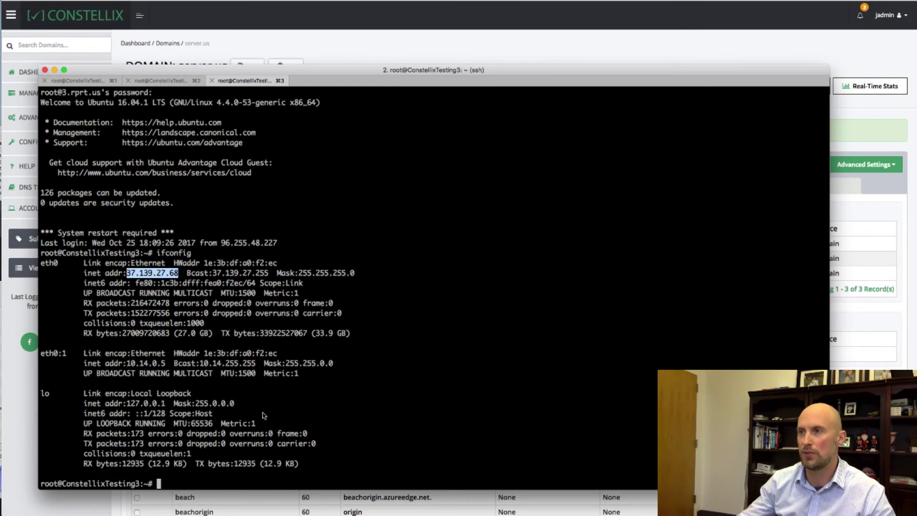
# On the first server's shell, run dig failover.server.us @8.8.8.8.
pyautogui.click(90, 81)
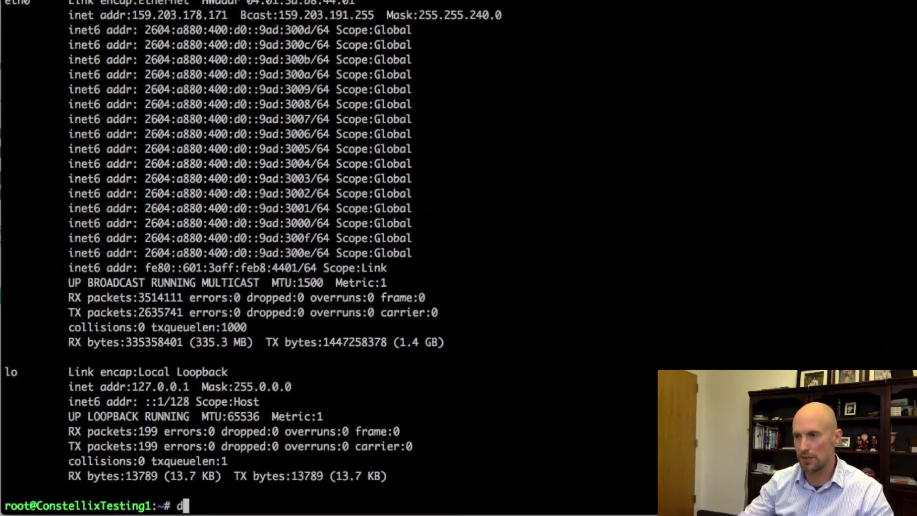
pyautogui.write('dig failov')
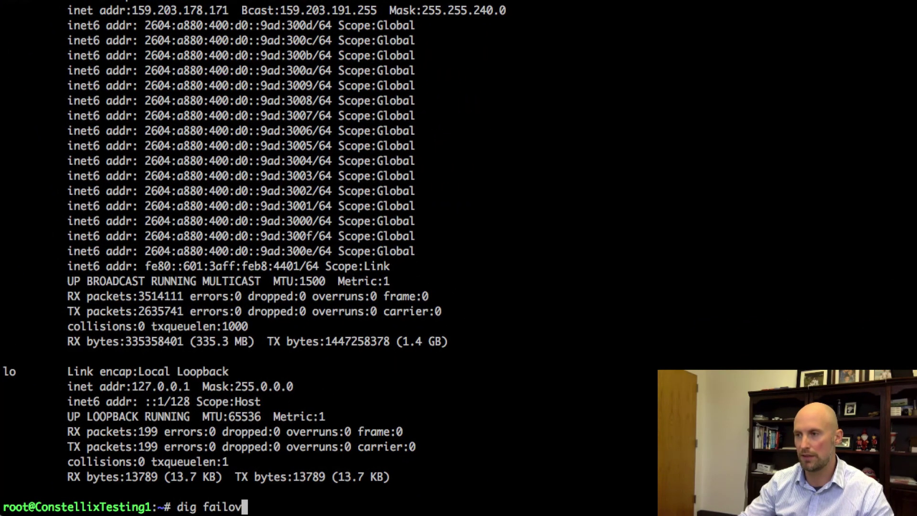
pyautogui.write('er.server.us ')
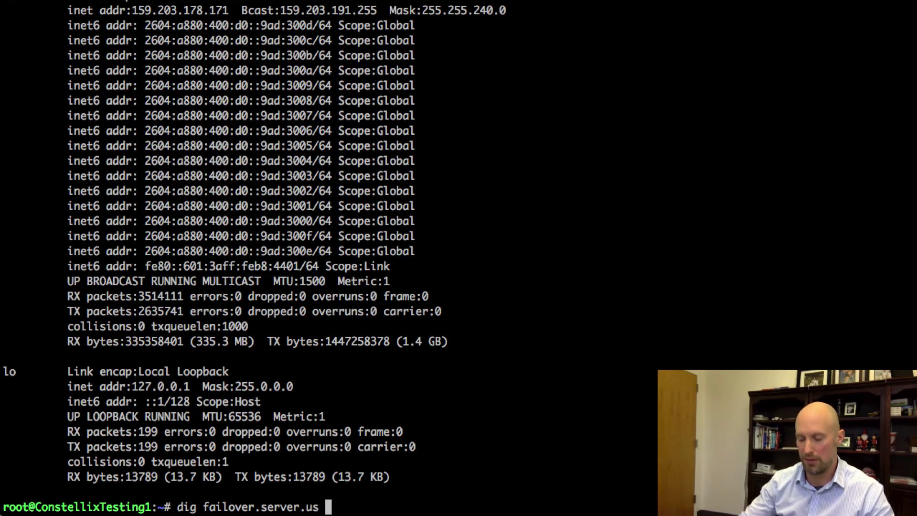
pyautogui.write('@8.8.8.8')
pyautogui.press('Return')
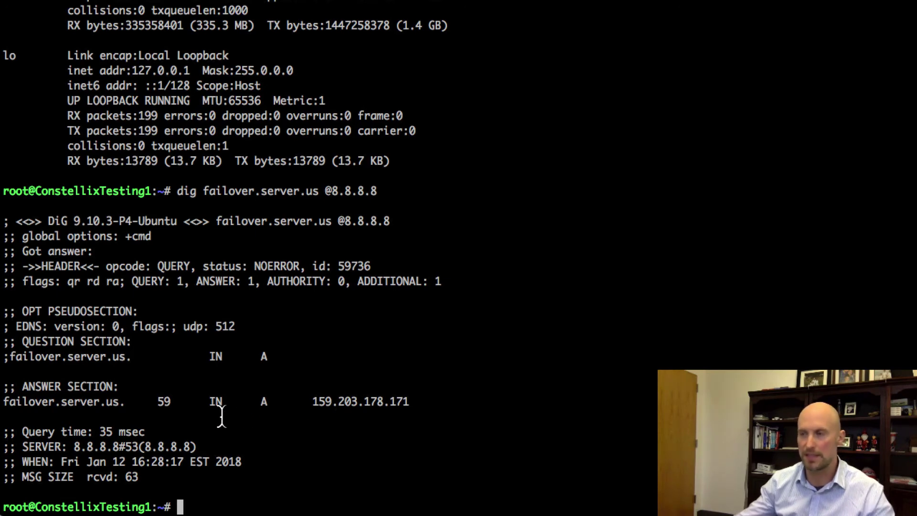
pyautogui.press('Up')
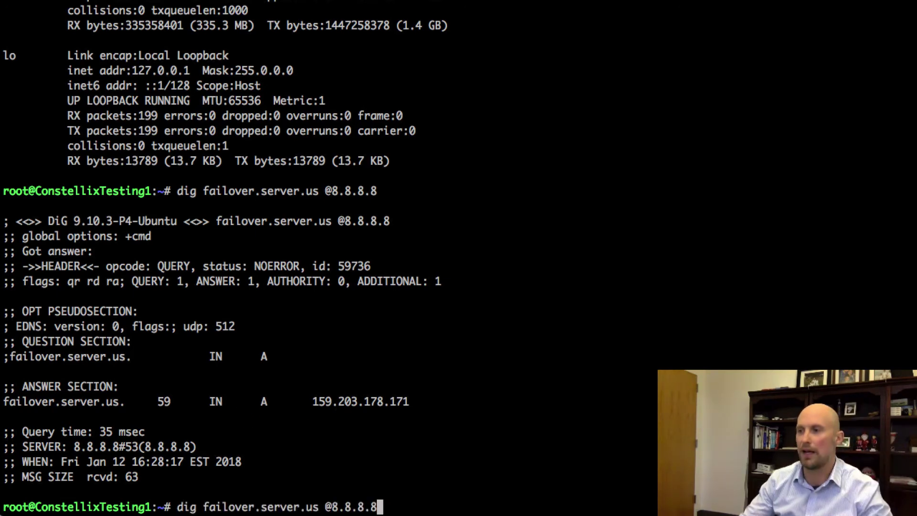
pyautogui.press('BackSpace')
pyautogui.press('BackSpace')
pyautogui.press('BackSpace')
pyautogui.press('BackSpace')
pyautogui.press('BackSpace')
pyautogui.press('BackSpace')
pyautogui.press('BackSpace')
pyautogui.write('ns')
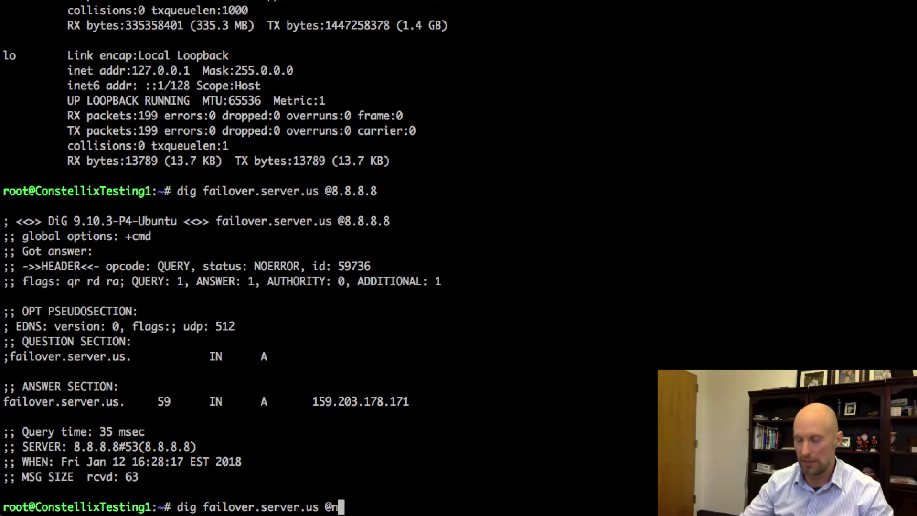
pyautogui.write('111.')
pyautogui.press('BackSpace')
pyautogui.press('BackSpace')
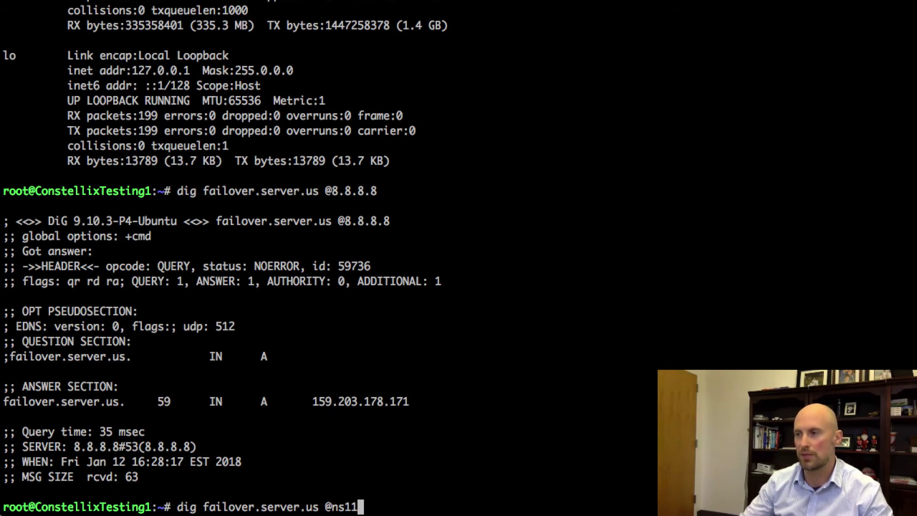
pyautogui.write('.constellix.com')
pyautogui.press('BackSpace')
pyautogui.press('BackSpace')
pyautogui.write('com')
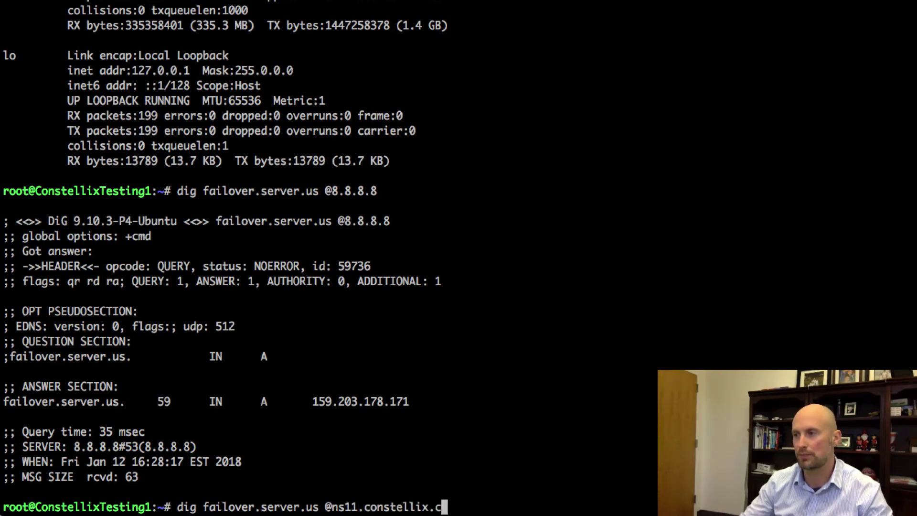
pyautogui.press('Return')
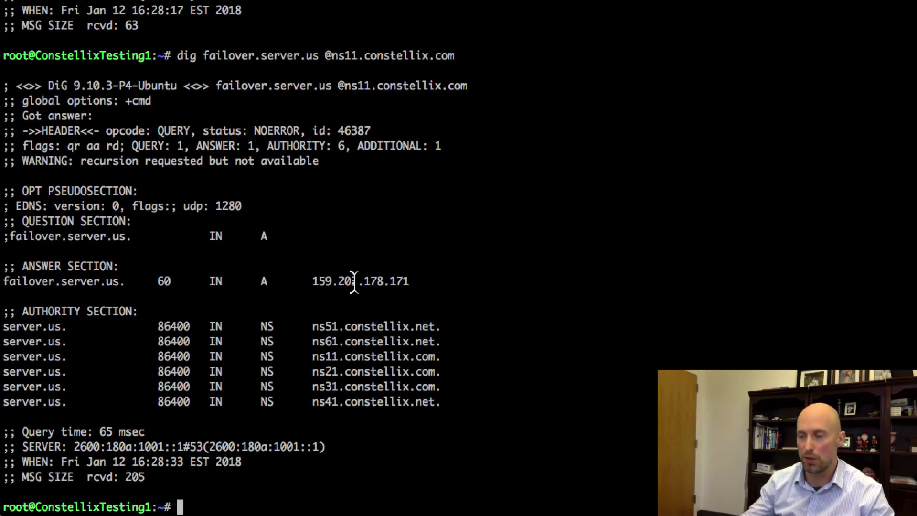
pyautogui.write('serv')
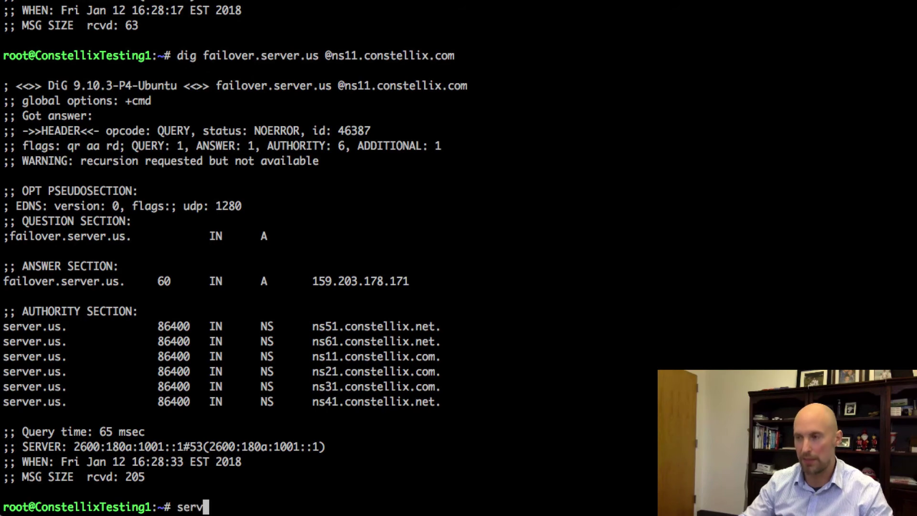
pyautogui.write('ice')
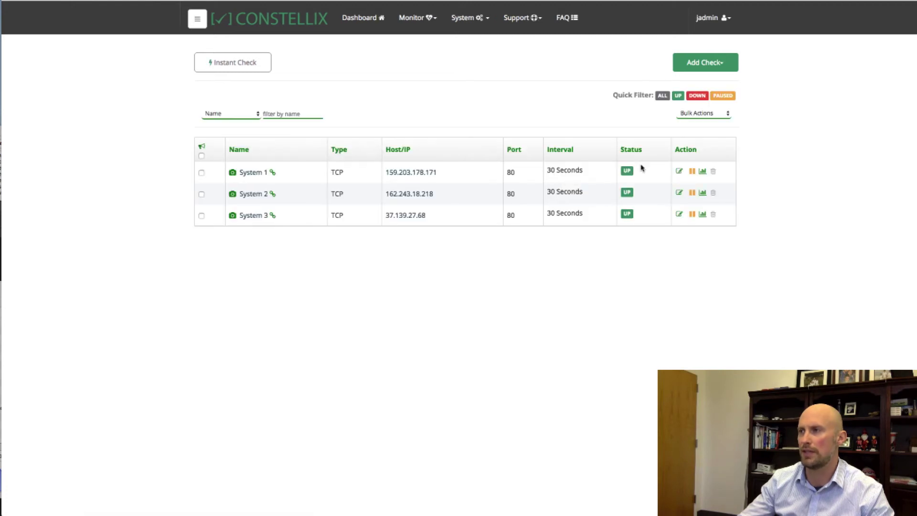
pyautogui.click(233, 172)
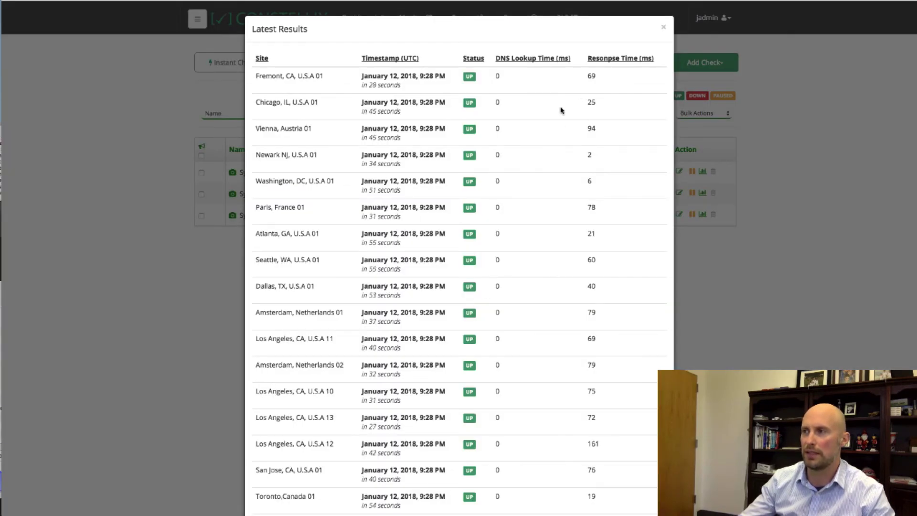
pyautogui.scroll(-5, 602, 191)
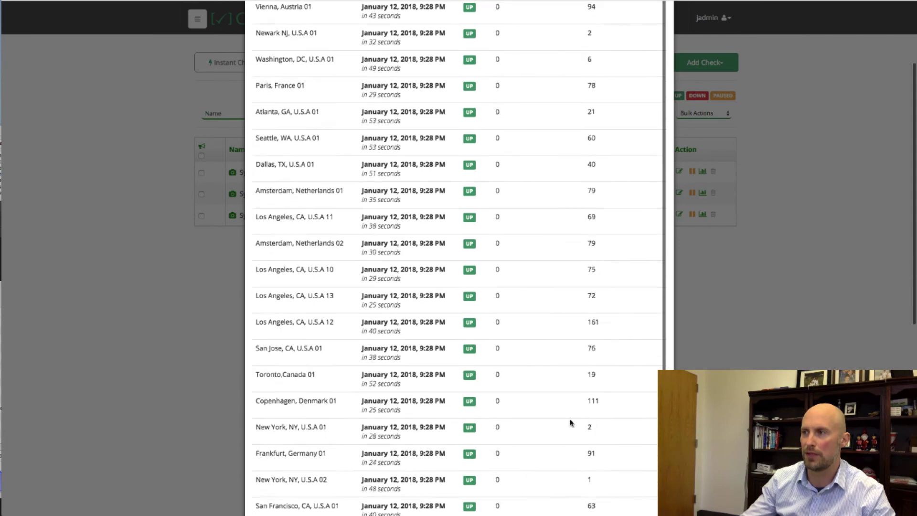
pyautogui.scroll(-10, 516, 405)
pyautogui.scroll(15, 516, 405)
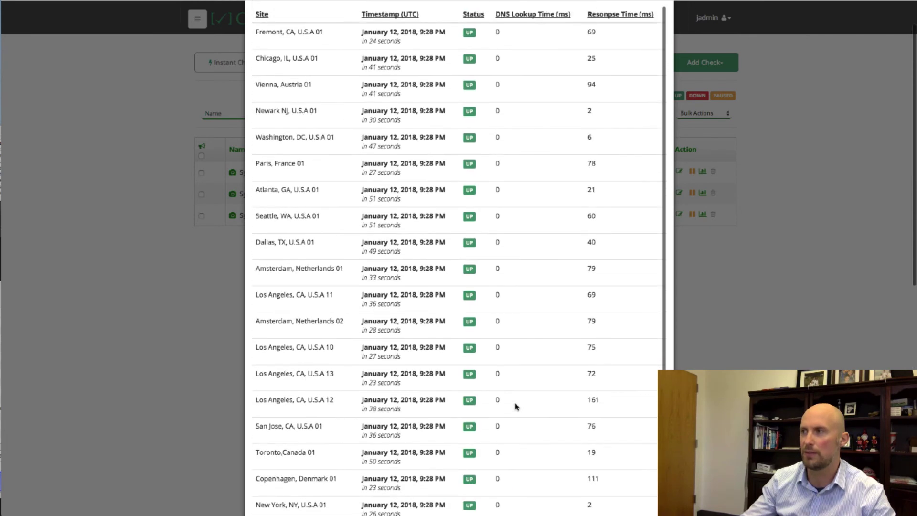
pyautogui.click(665, 29)
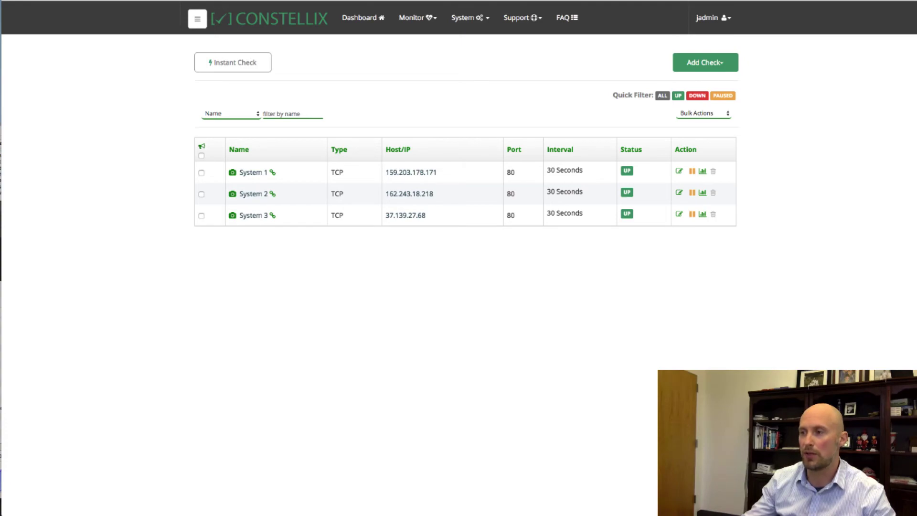
# Run service nginx stop in the ConstellixTesting1 SSH session.
pyautogui.press('super+Tab')
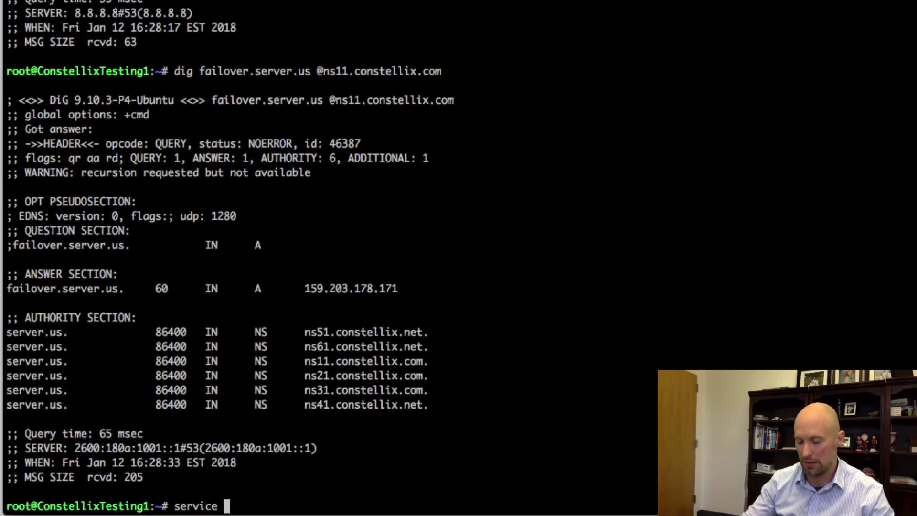
pyautogui.write('nginx stop')
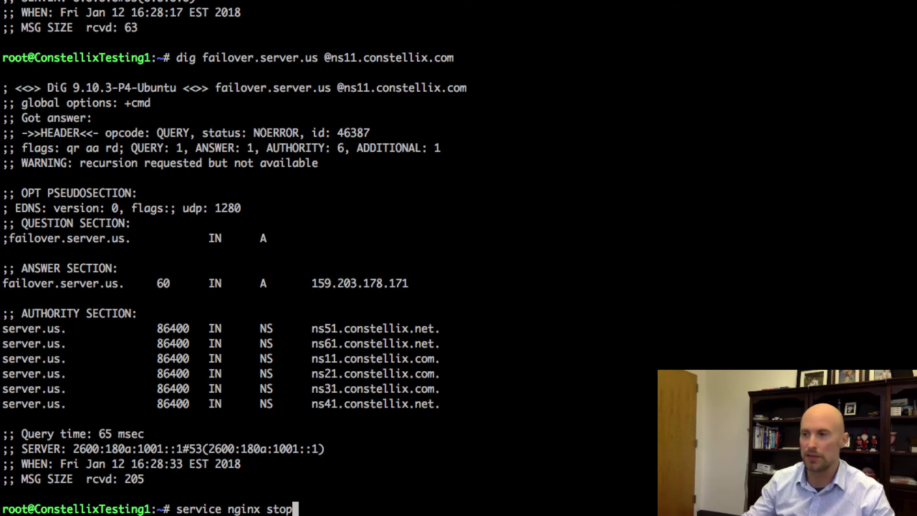
pyautogui.press('Return')
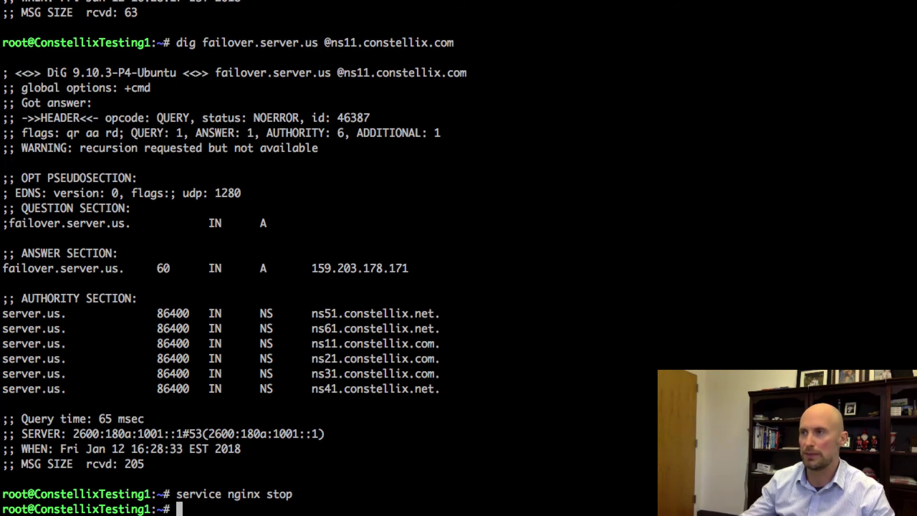
pyautogui.press('super+Tab')
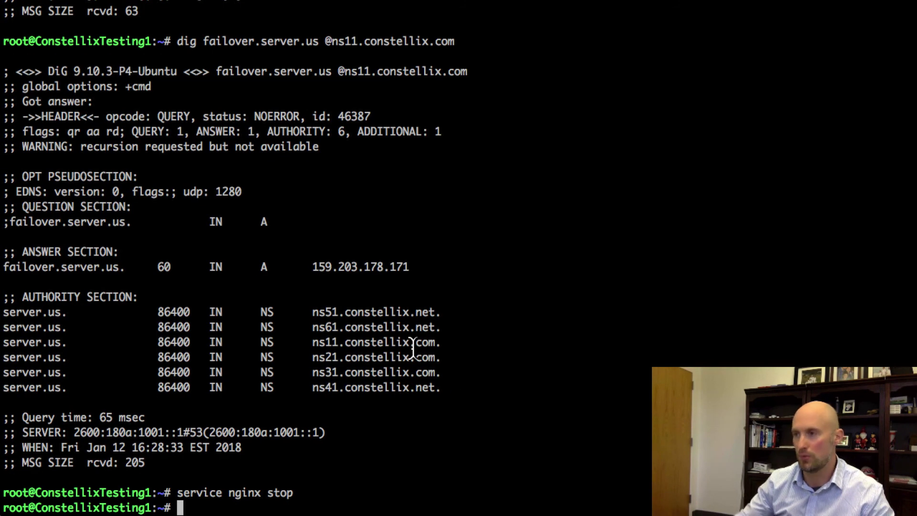
# Rerun dig failover.server.us at ns11.constellix.com and 8.8.8.8 to confirm 162.243.18.218.
pyautogui.press('Up')
pyautogui.press('Up')
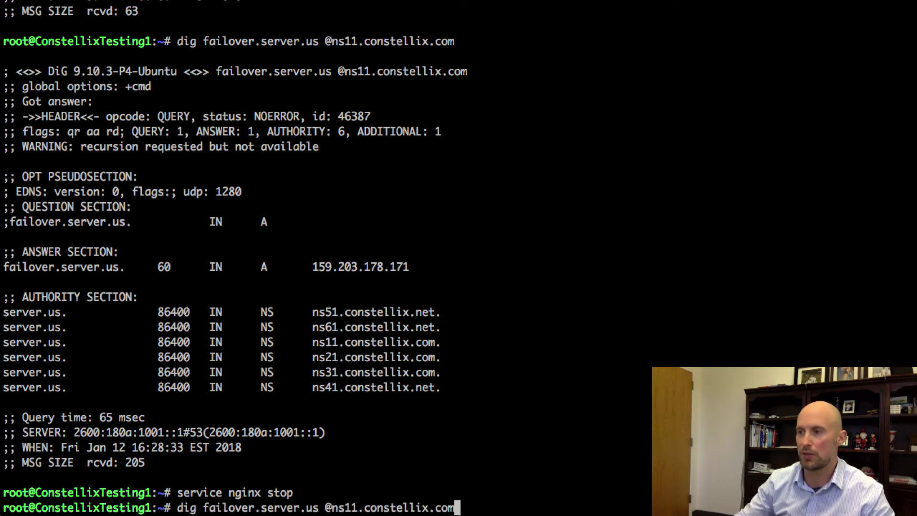
pyautogui.press('Return')
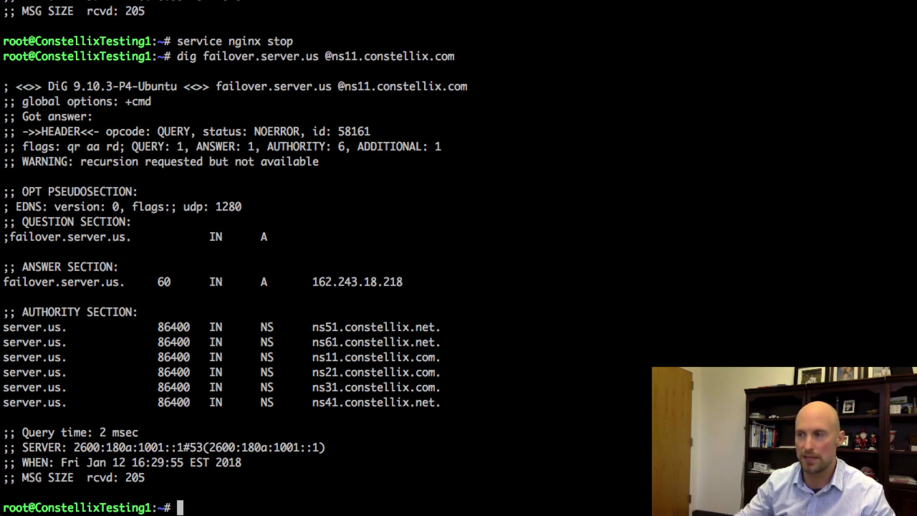
pyautogui.press('Up')
pyautogui.press('BackSpace')
pyautogui.press('BackSpace')
pyautogui.press('BackSpace')
pyautogui.press('BackSpace')
pyautogui.press('BackSpace')
pyautogui.press('BackSpace')
pyautogui.press('BackSpace')
pyautogui.press('BackSpace')
pyautogui.press('BackSpace')
pyautogui.press('BackSpace')
pyautogui.press('BackSpace')
pyautogui.press('BackSpace')
pyautogui.press('BackSpace')
pyautogui.press('BackSpace')
pyautogui.press('BackSpace')
pyautogui.press('BackSpace')
pyautogui.press('BackSpace')
pyautogui.press('BackSpace')
pyautogui.press('BackSpace')
pyautogui.write('8.8.8.8')
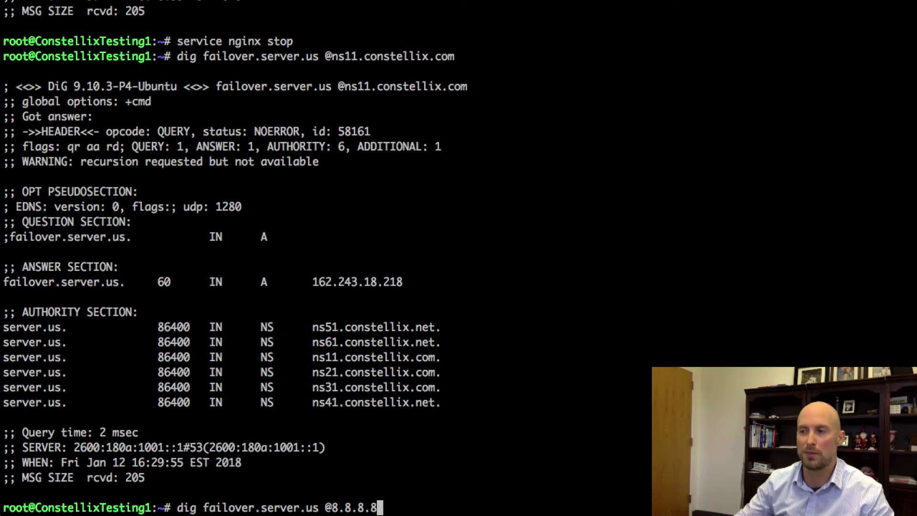
pyautogui.press('Return')
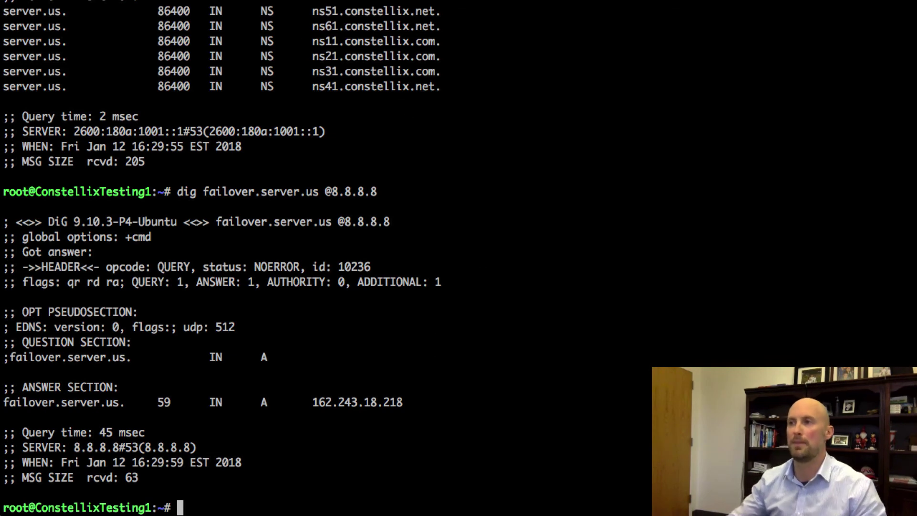
# Run service nginx stop in the ConstellixTesting2 session.
pyautogui.hotkey('ctrl', 'Tab')
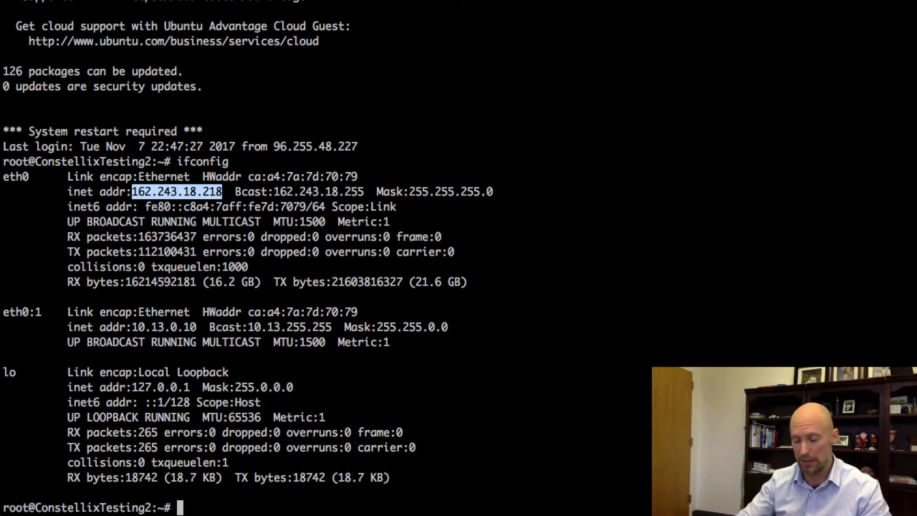
pyautogui.write('servuce')
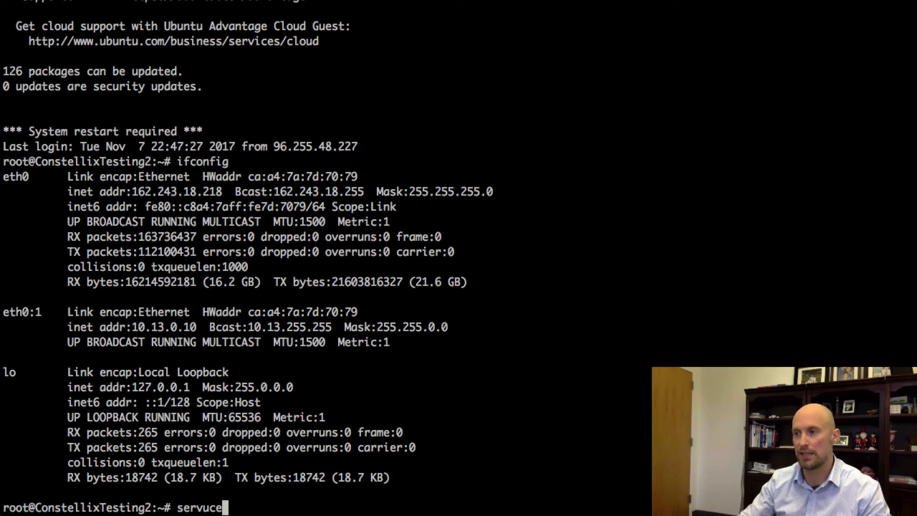
pyautogui.press('BackSpace')
pyautogui.press('BackSpace')
pyautogui.press('BackSpace')
pyautogui.write('ce')
pyautogui.press('BackSpace')
pyautogui.press('BackSpace')
pyautogui.write('ice ')
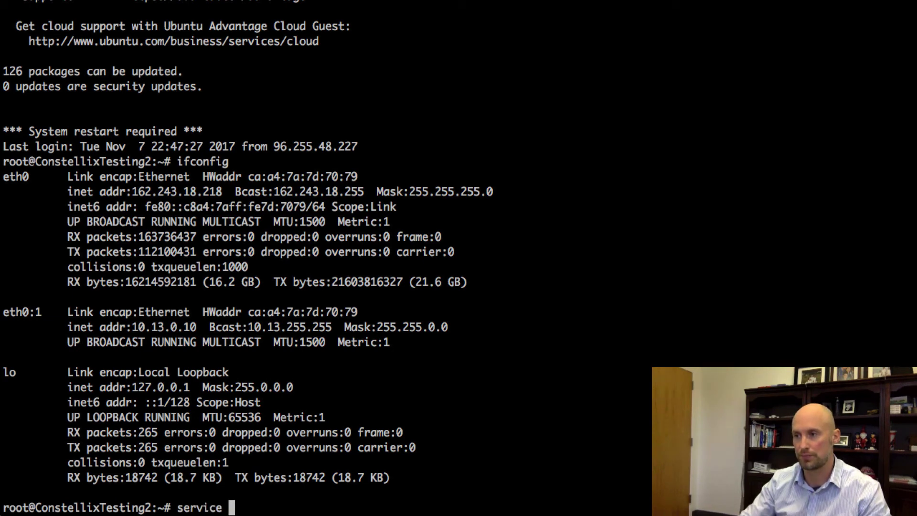
pyautogui.write('nginx stop')
pyautogui.press('Return')
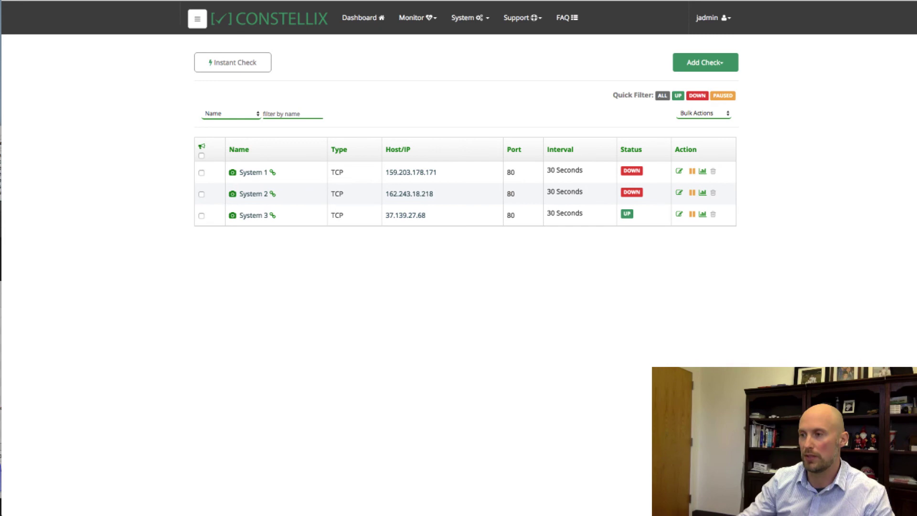
pyautogui.press('super+Tab')
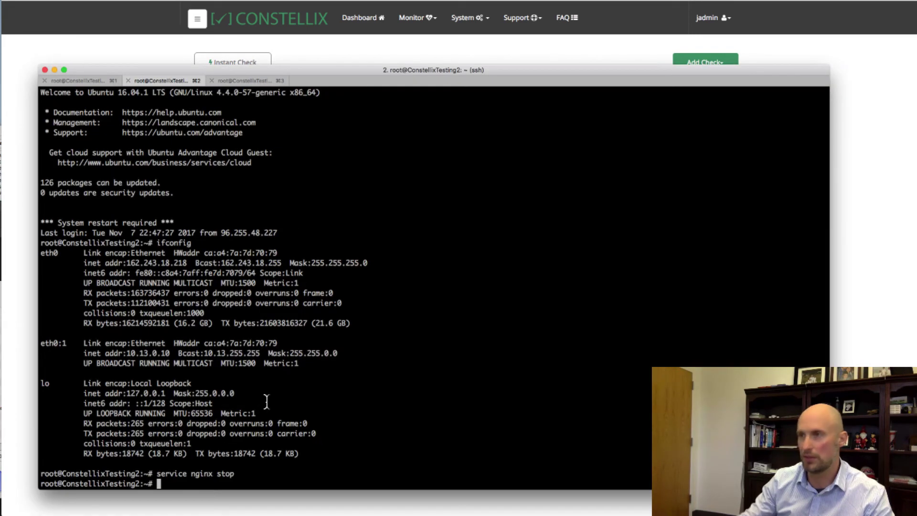
pyautogui.click(80, 81)
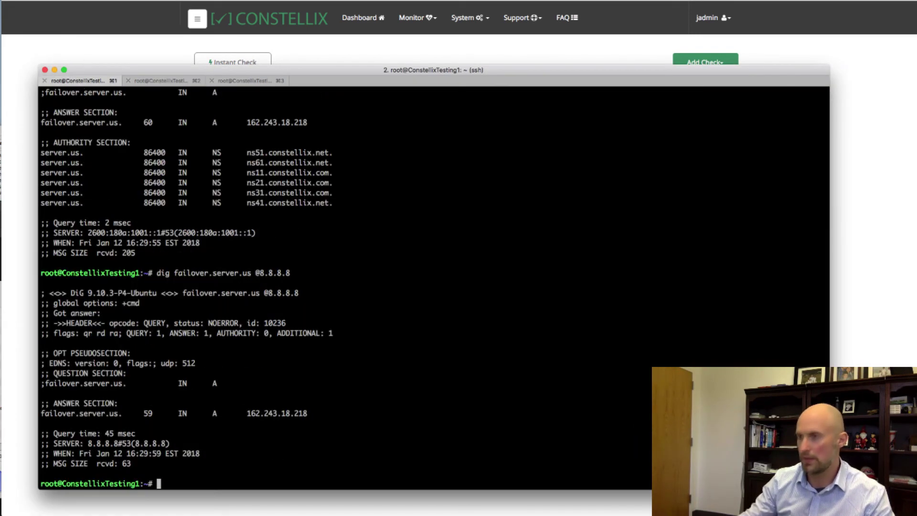
pyautogui.press('Up')
pyautogui.press('Up')
pyautogui.press('Return')
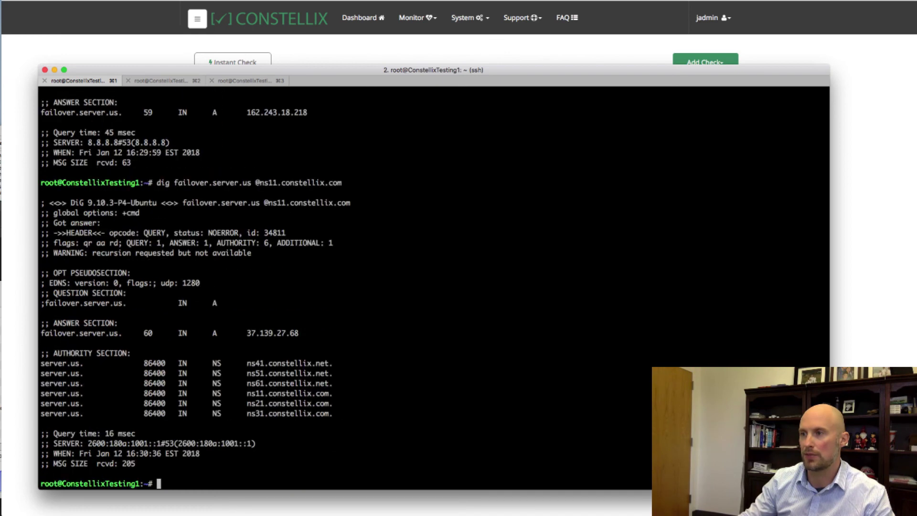